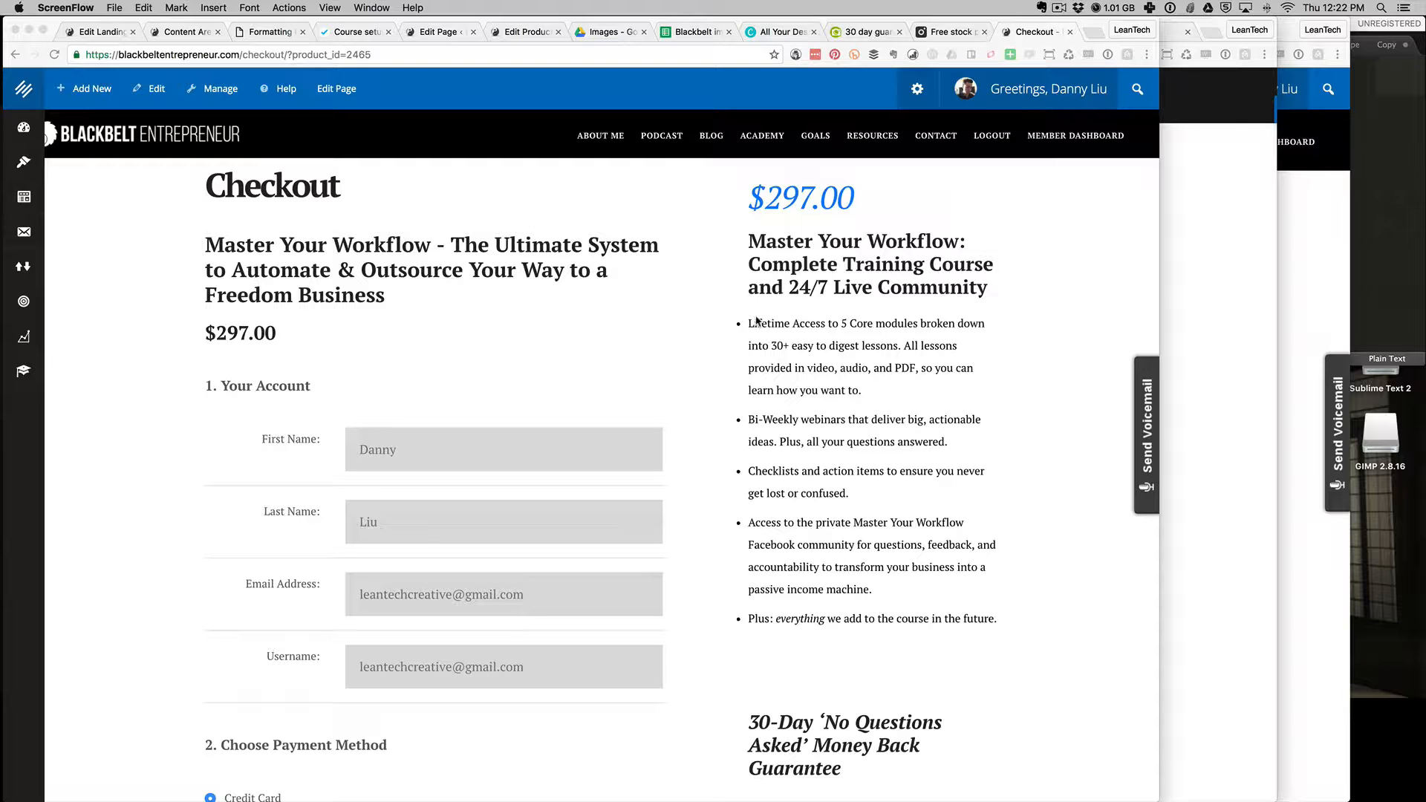
Examine the course checkout page: account fields, payment method, credit card form, and the sidebar's price, bullet list and guarantee heading.
{"action": "scroll", "coordinate": [756, 321], "scroll_direction": "up", "scroll_amount": 1}
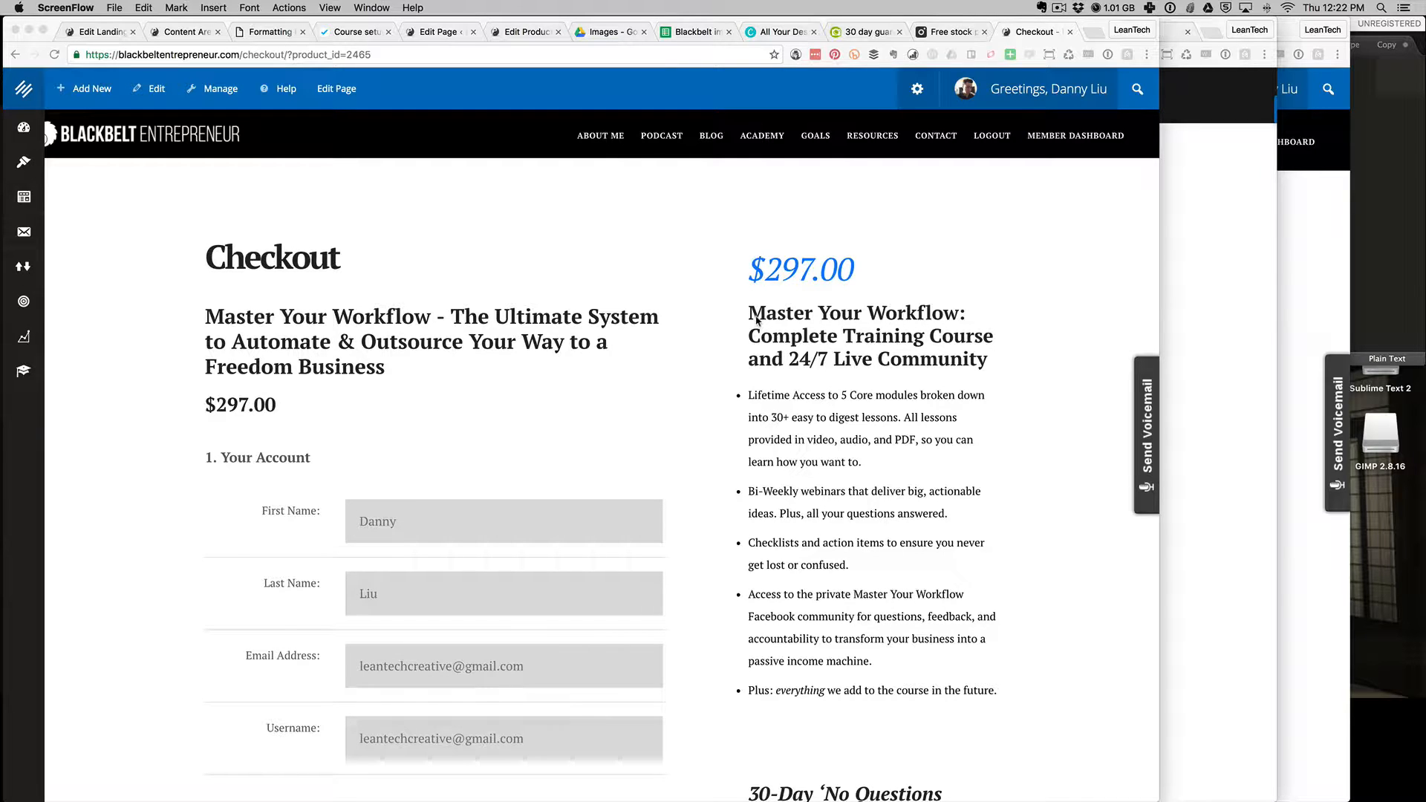
{"action": "scroll", "coordinate": [757, 321], "scroll_direction": "down", "scroll_amount": 1}
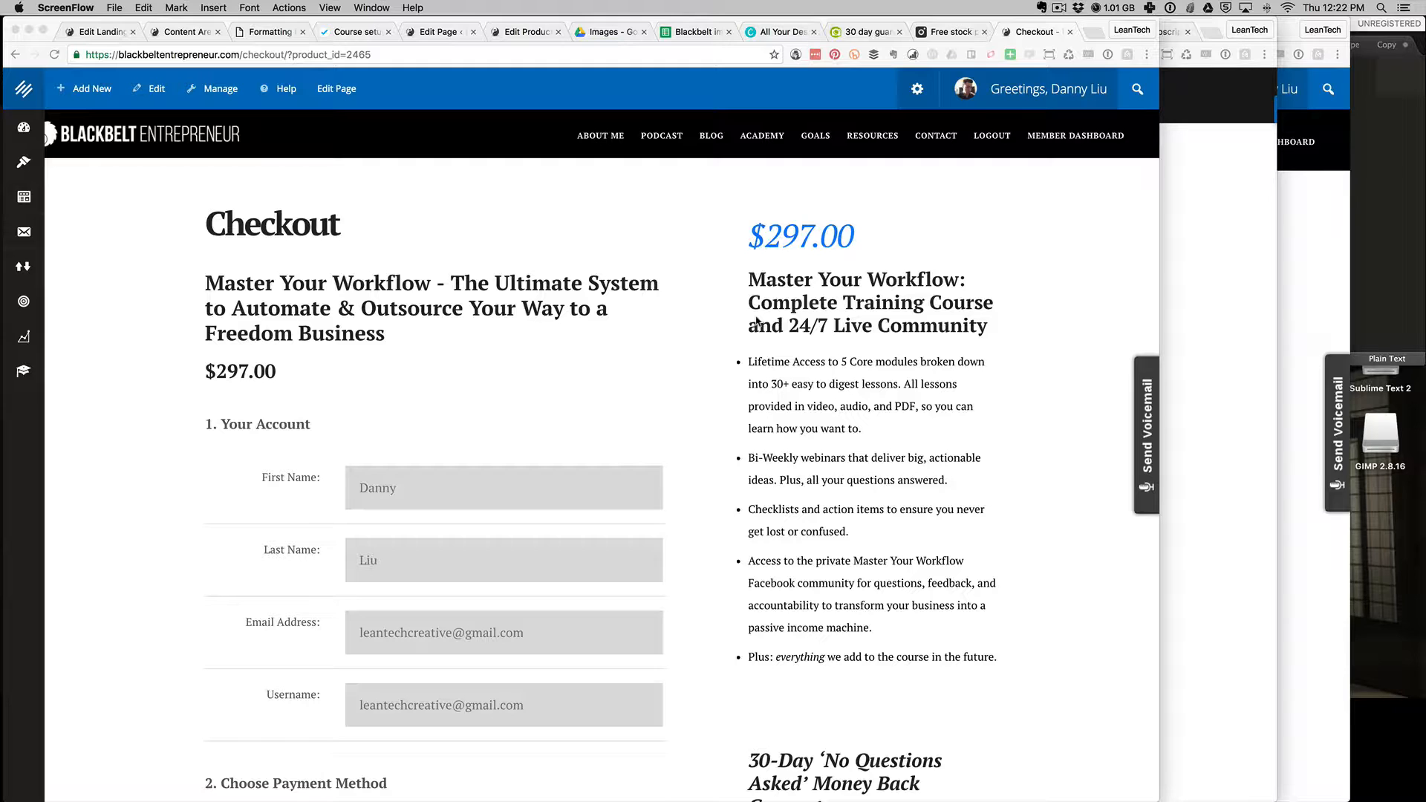
{"action": "scroll", "coordinate": [756, 321], "scroll_direction": "down", "scroll_amount": 1}
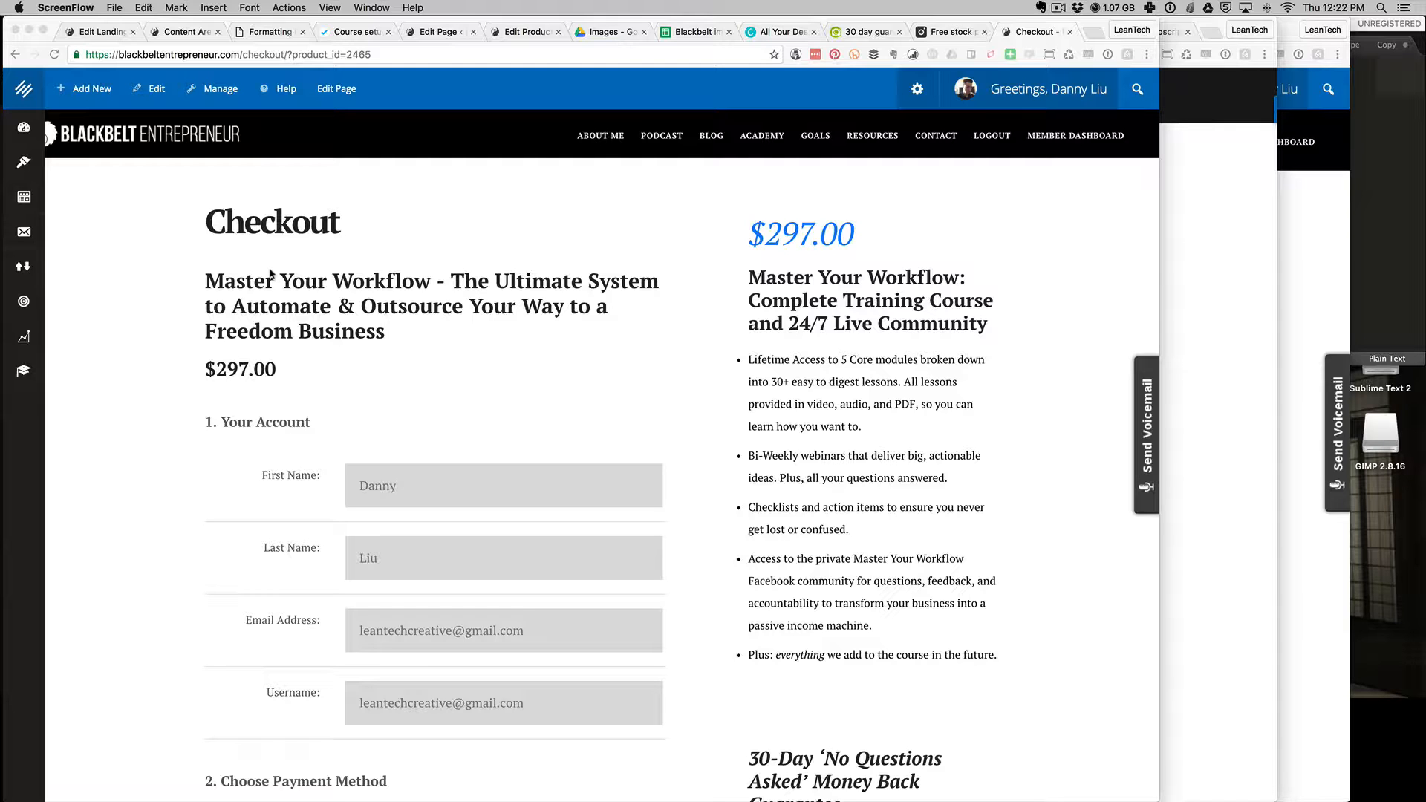
{"action": "scroll", "coordinate": [272, 275], "scroll_direction": "down", "scroll_amount": 2}
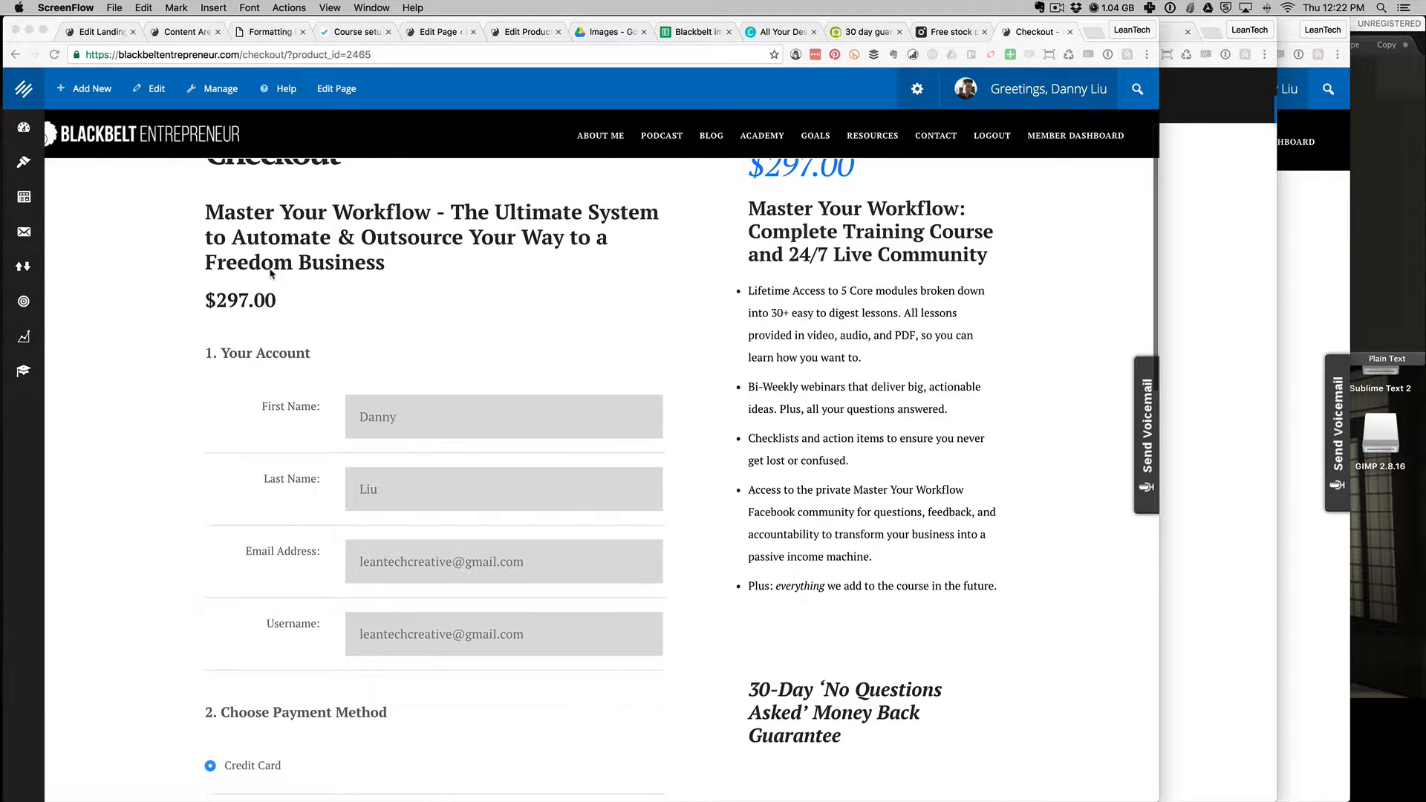
{"action": "scroll", "coordinate": [271, 275], "scroll_direction": "up", "scroll_amount": 2}
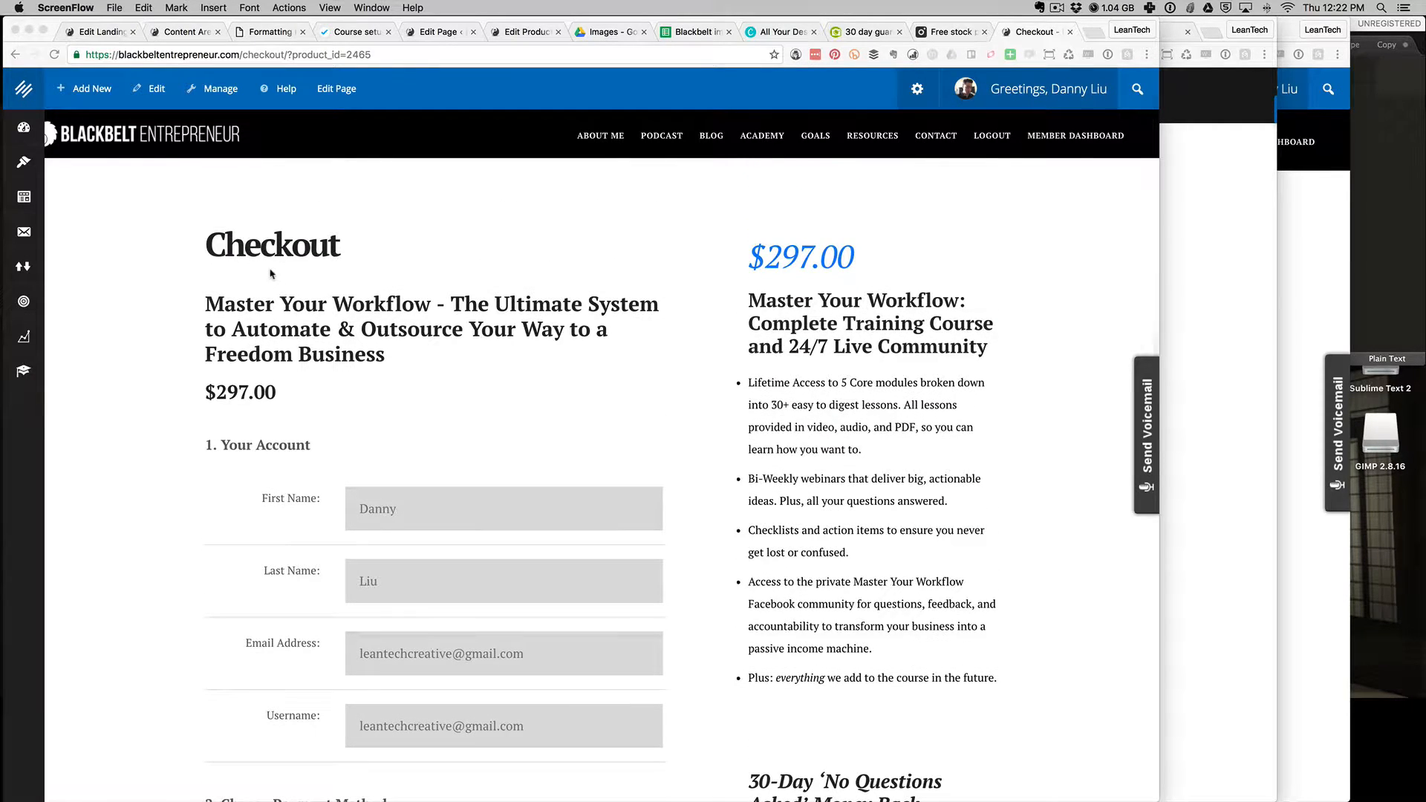
{"action": "scroll", "coordinate": [271, 275], "scroll_direction": "down", "scroll_amount": 1}
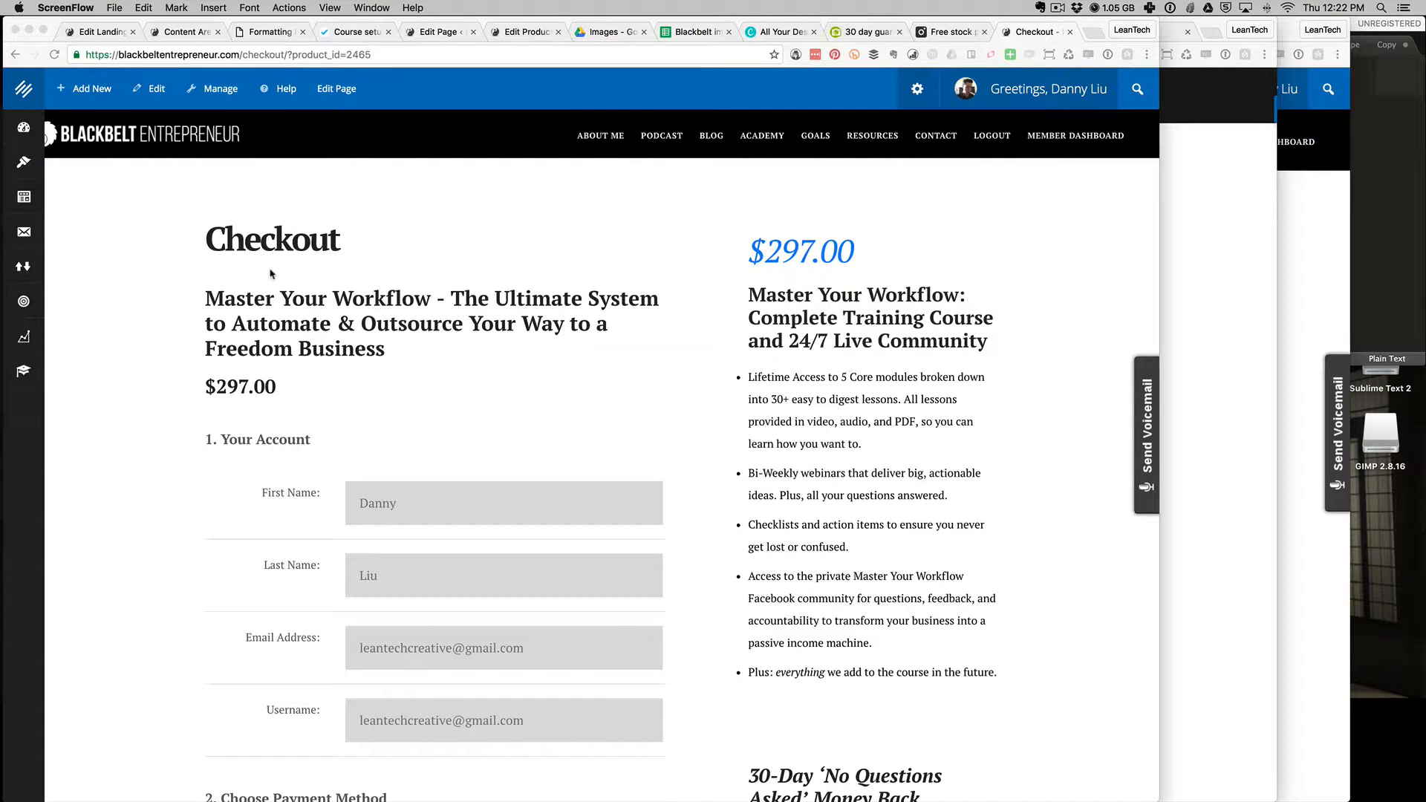
{"action": "scroll", "coordinate": [271, 275], "scroll_direction": "down", "scroll_amount": 3}
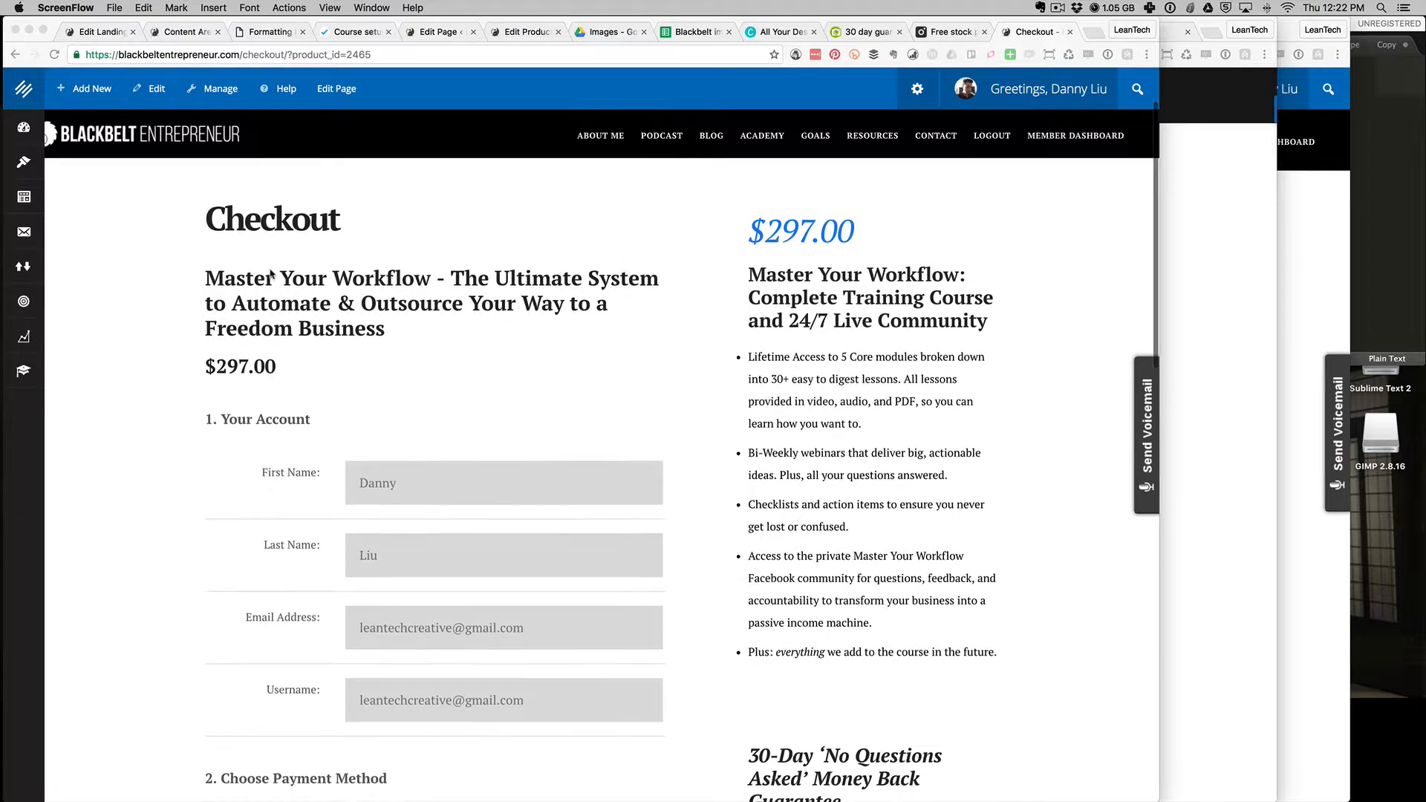
{"action": "scroll", "coordinate": [271, 275], "scroll_direction": "down", "scroll_amount": 4}
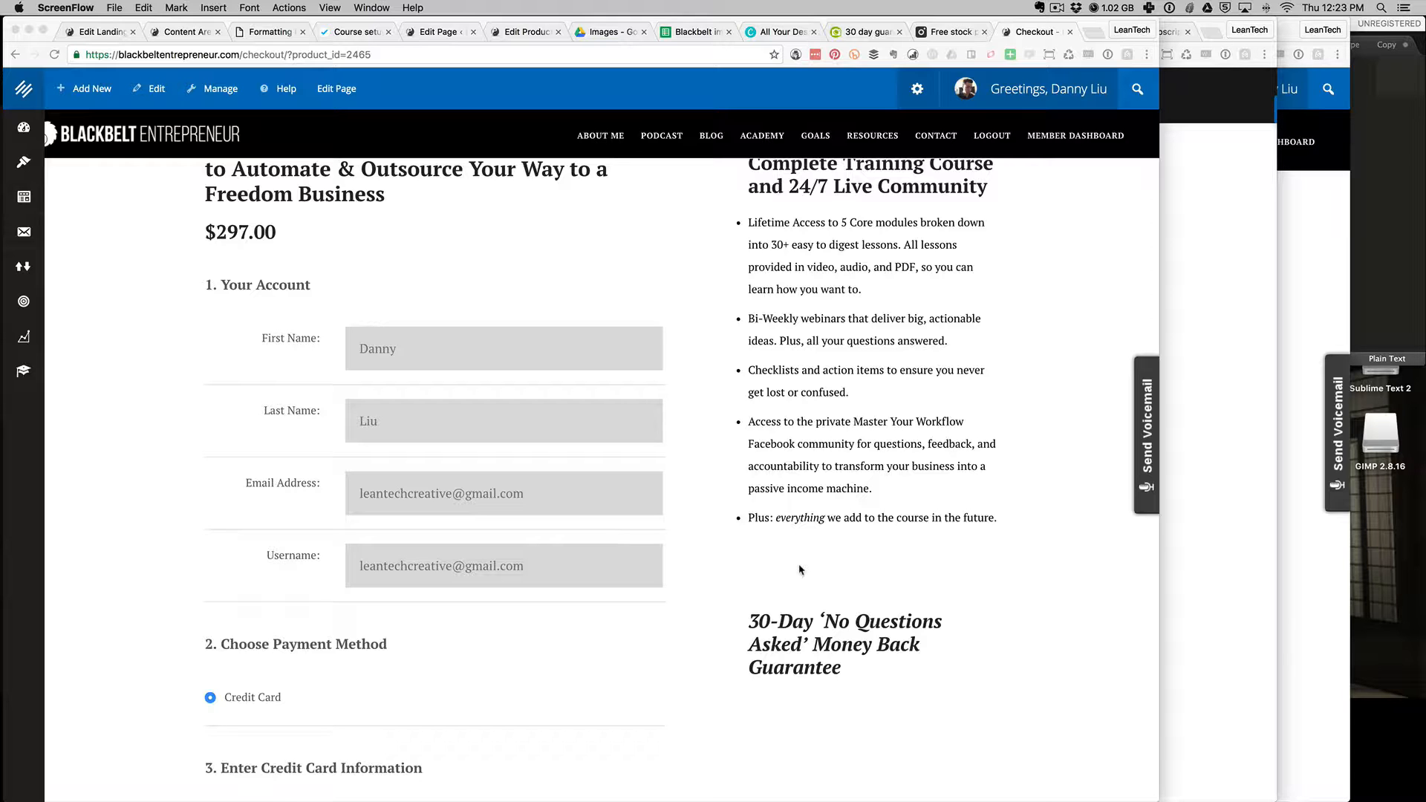
{"action": "scroll", "coordinate": [800, 569], "scroll_direction": "up", "scroll_amount": 2}
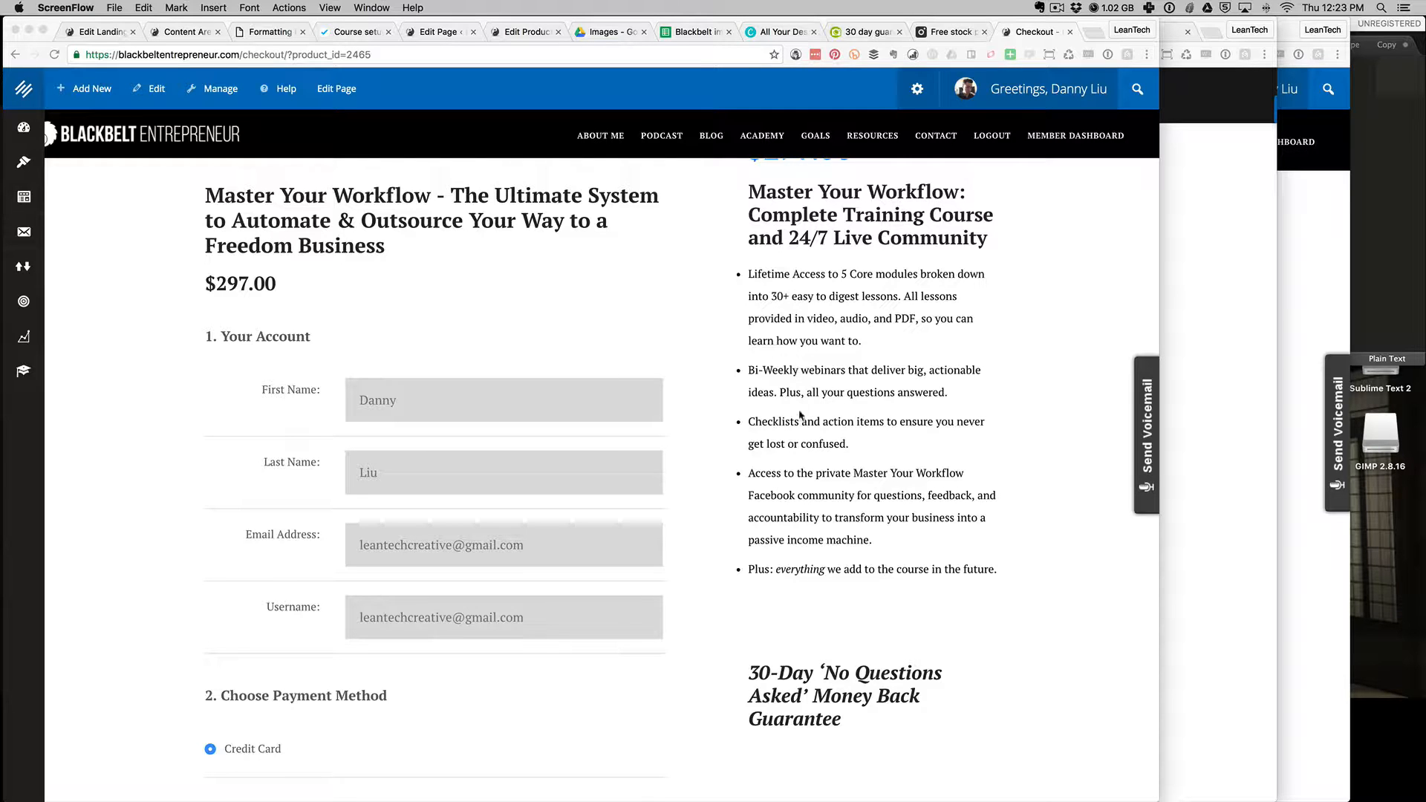
{"action": "scroll", "coordinate": [802, 508], "scroll_direction": "down", "scroll_amount": 2}
{"action": "scroll", "coordinate": [802, 508], "scroll_direction": "down", "scroll_amount": 3}
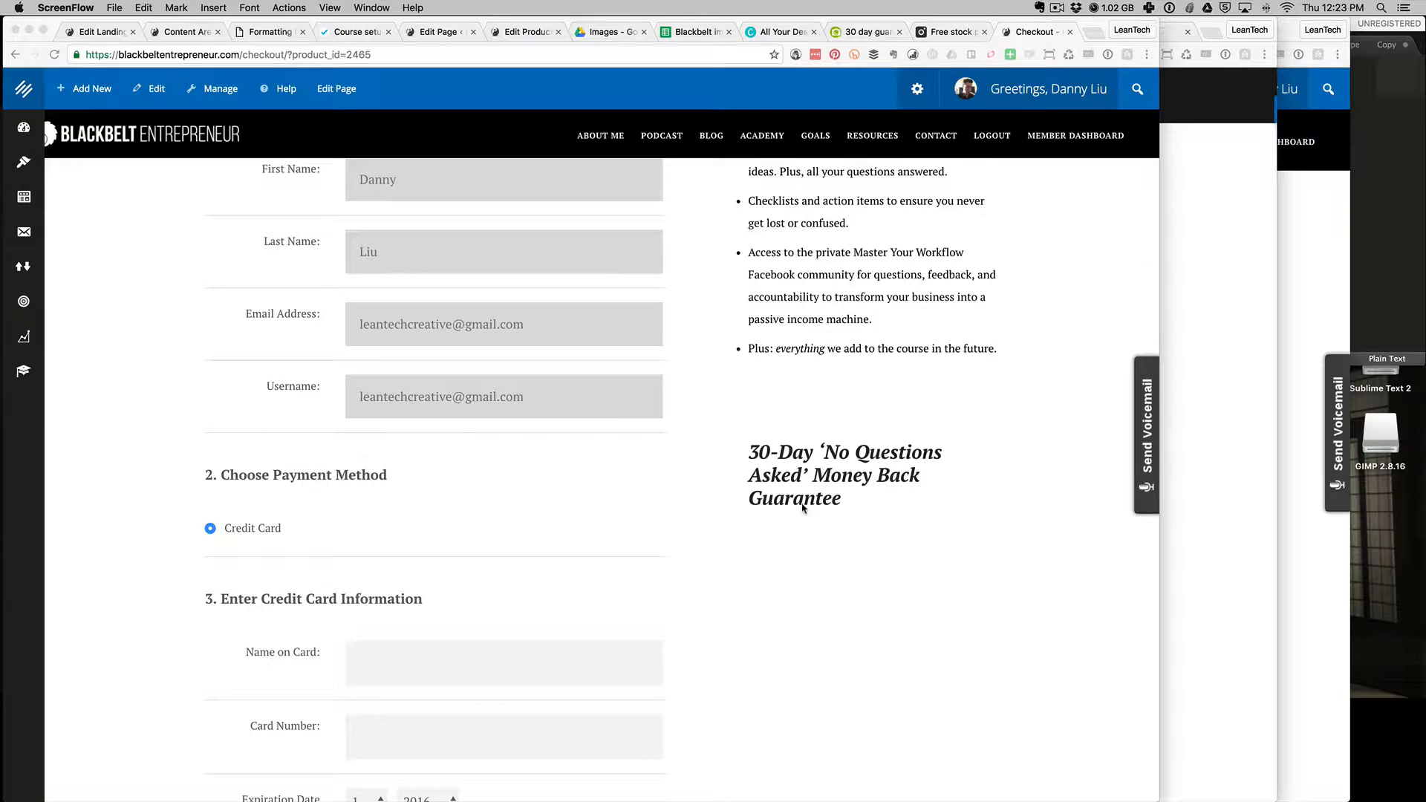
{"action": "scroll", "coordinate": [802, 508], "scroll_direction": "down", "scroll_amount": 3}
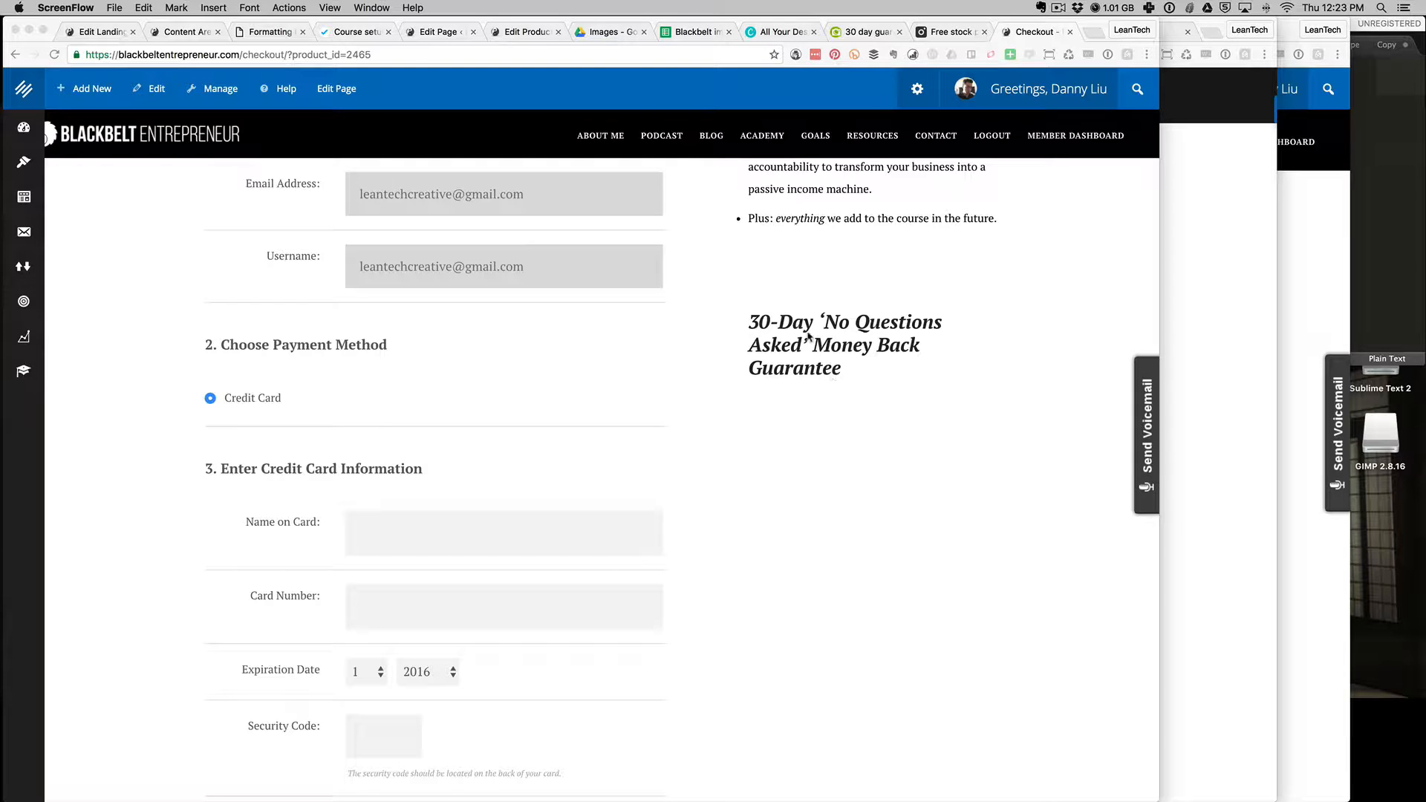
{"action": "scroll", "coordinate": [808, 336], "scroll_direction": "up", "scroll_amount": 1}
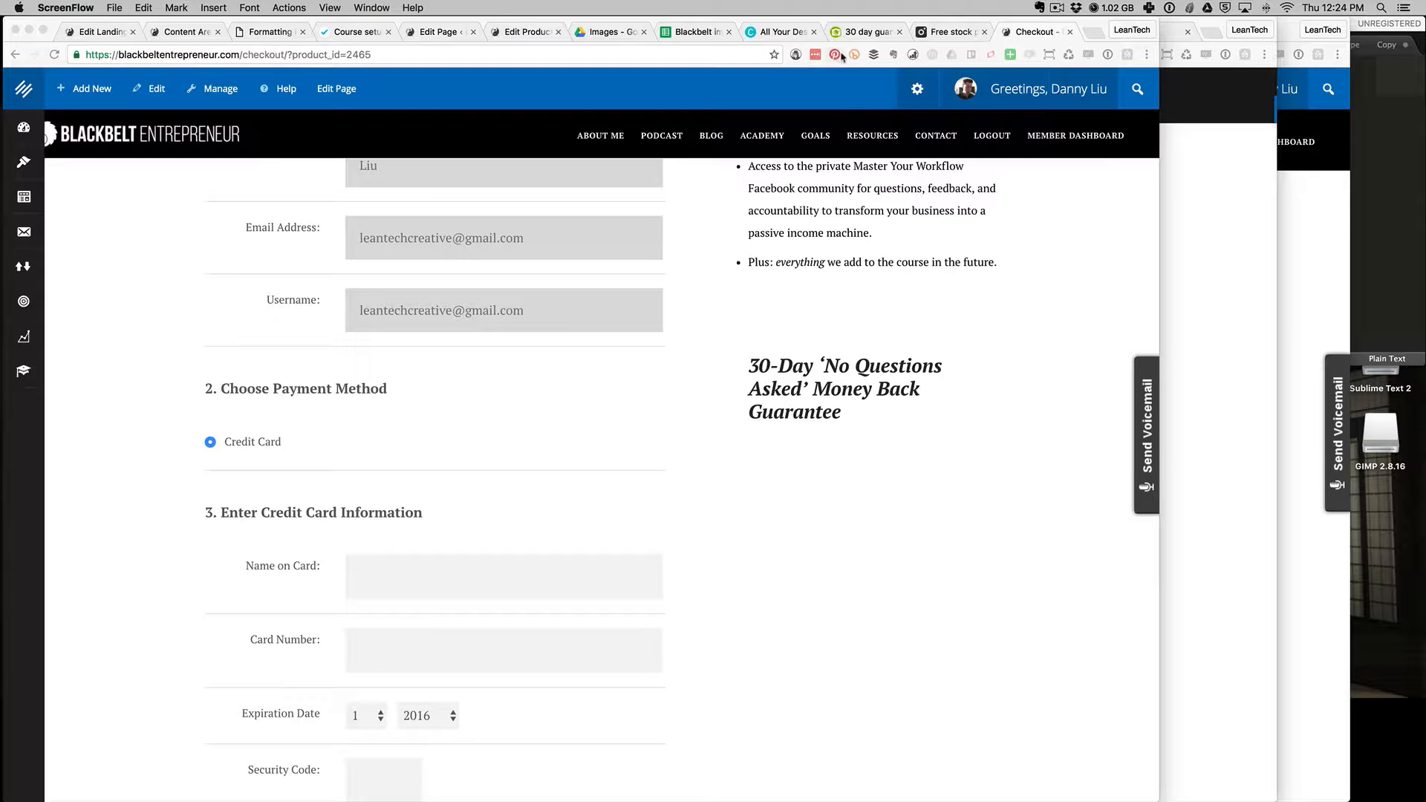
View the 30 Days Money Back Guaranteed badge on Depositphotos and return to the checkout page's sidebar details.
{"action": "left_click", "coordinate": [863, 31]}
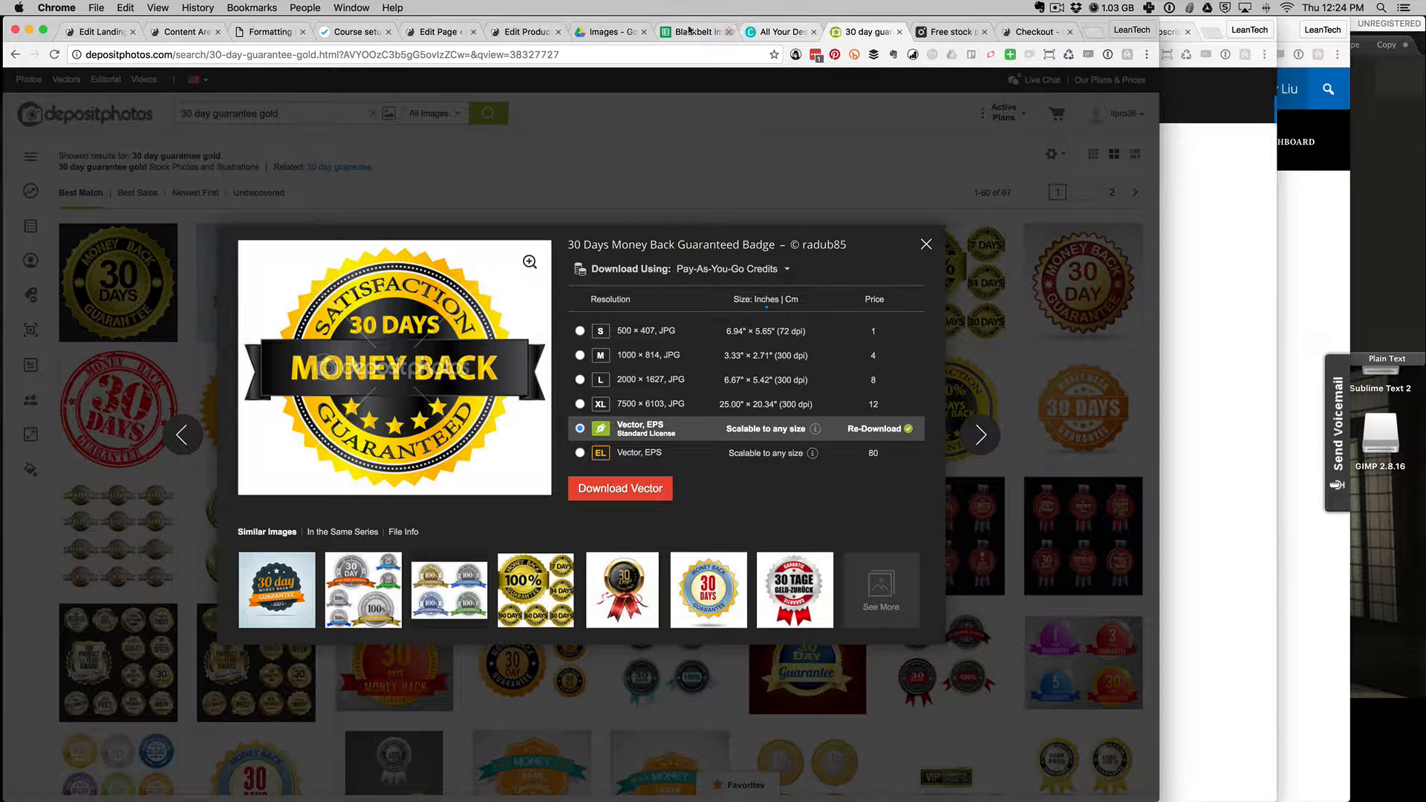
{"action": "left_click", "coordinate": [1036, 32]}
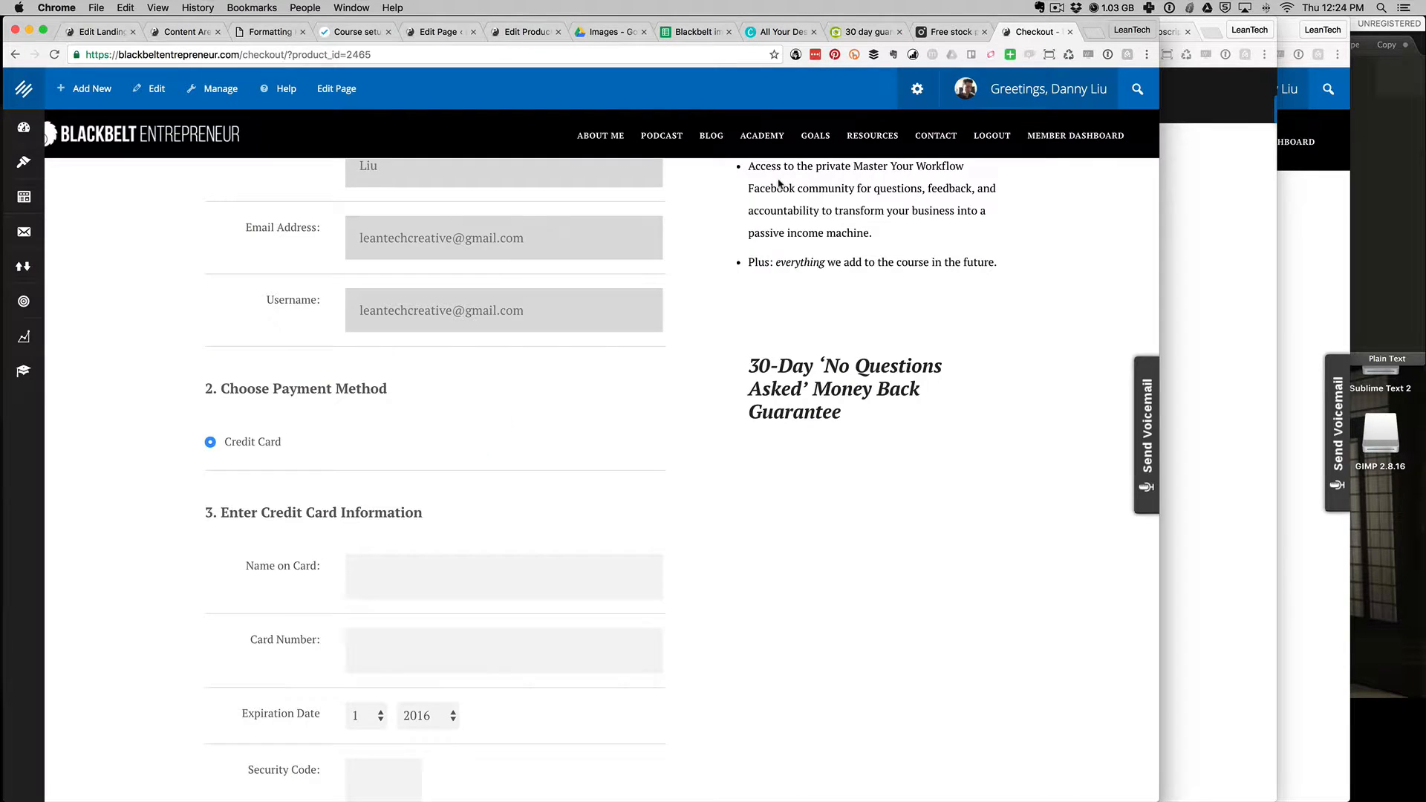
{"action": "scroll", "coordinate": [770, 342], "scroll_direction": "up", "scroll_amount": 3}
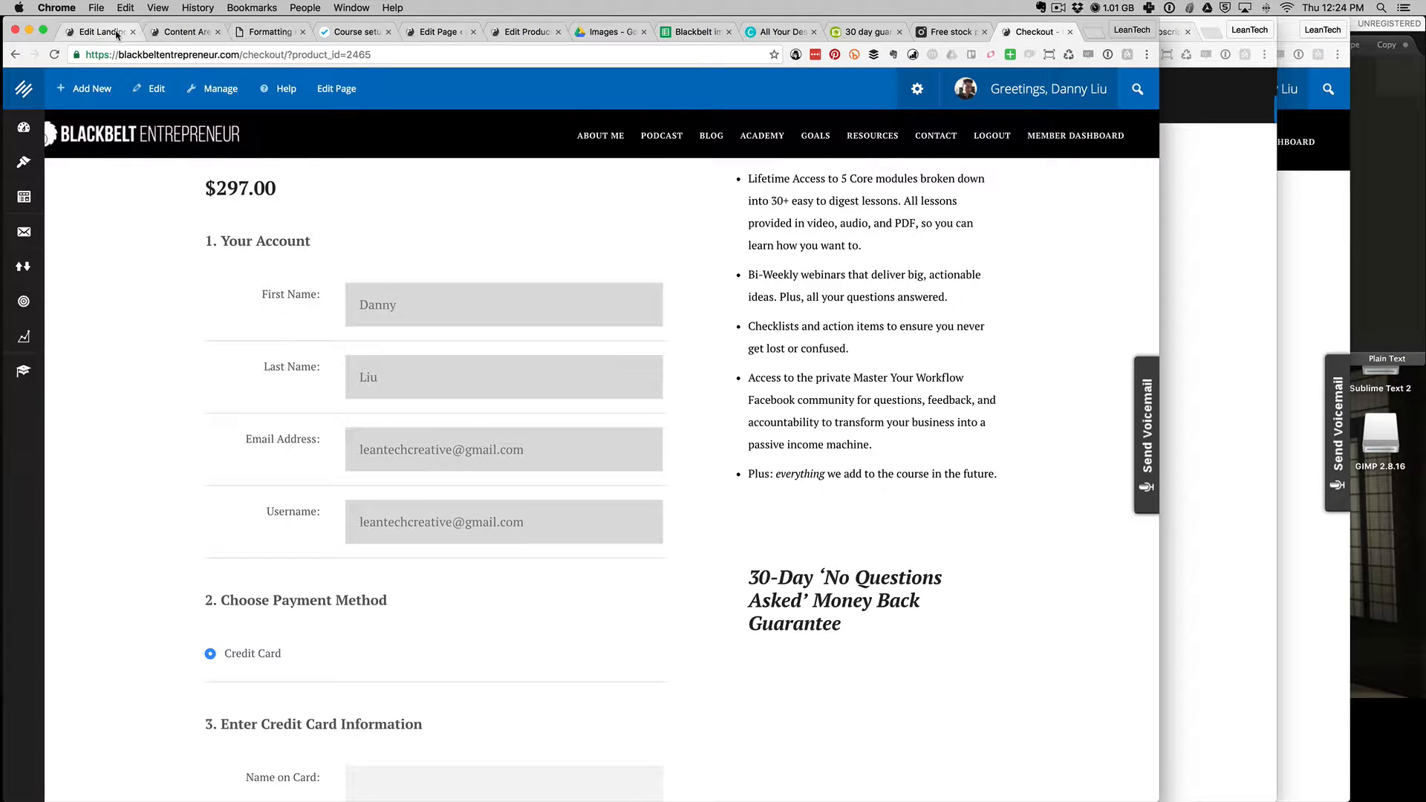
On the Content Areas page, open the [Checkout] Master Your Workflow area's Text widget in the visual editor.
{"action": "left_click", "coordinate": [167, 33]}
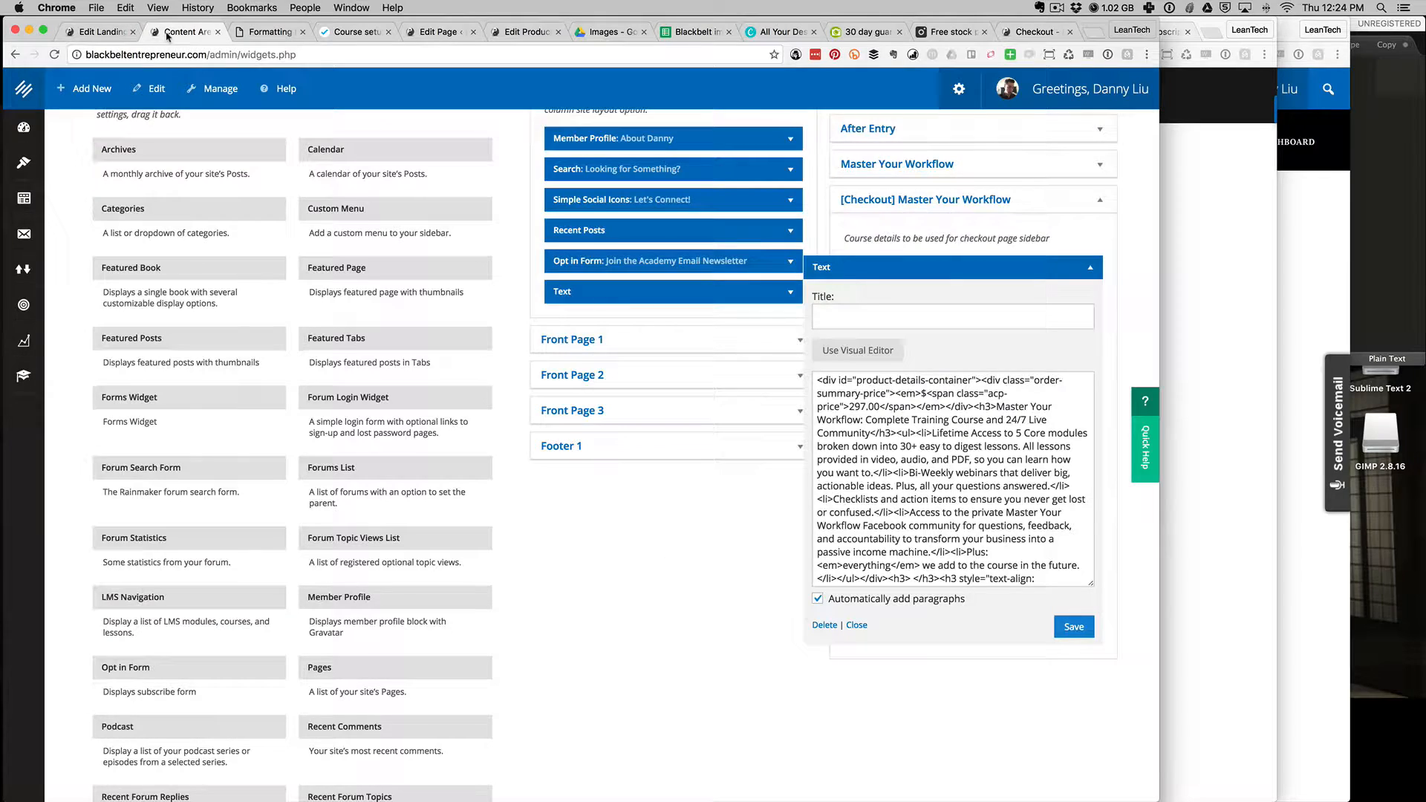
{"action": "left_click", "coordinate": [41, 170]}
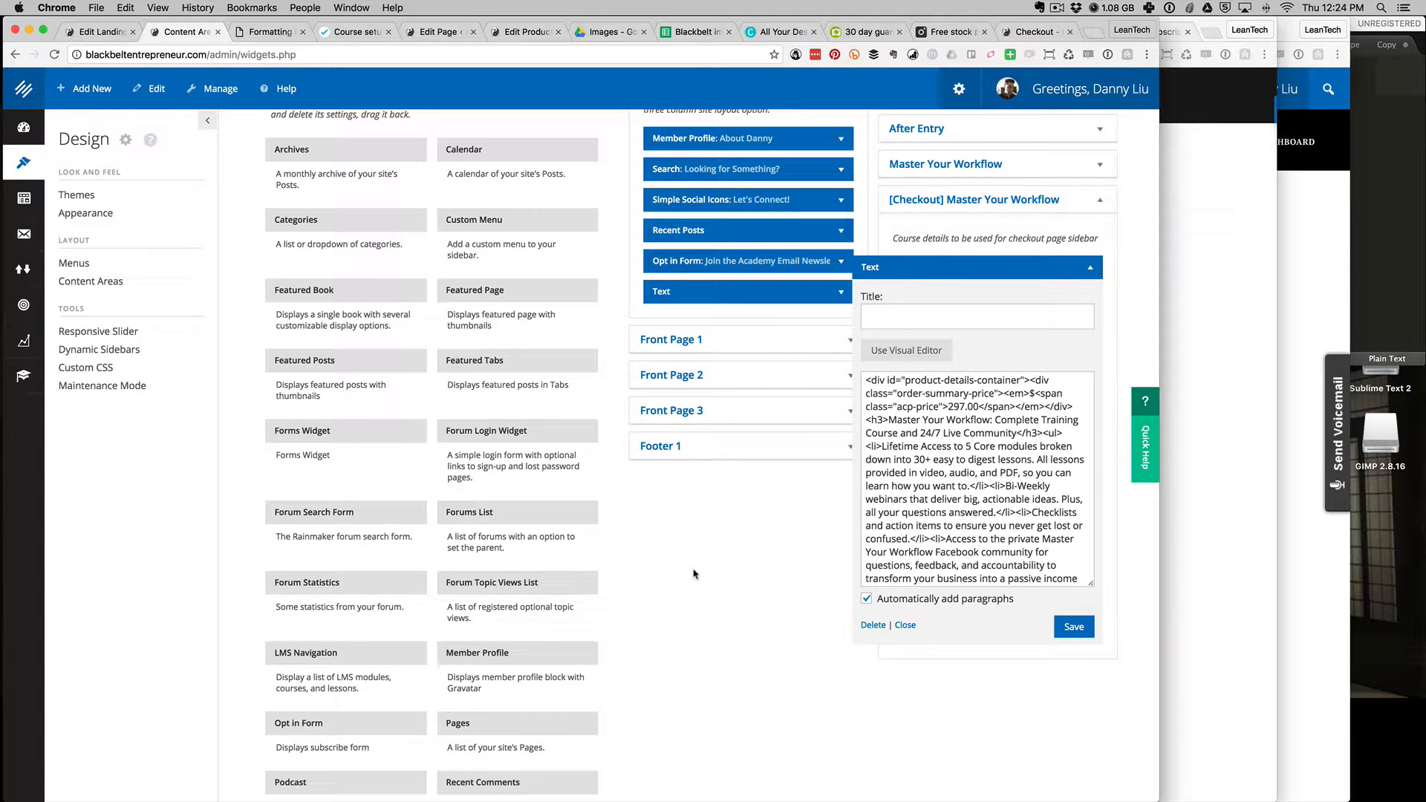
{"action": "scroll", "coordinate": [693, 574], "scroll_direction": "up", "scroll_amount": 1}
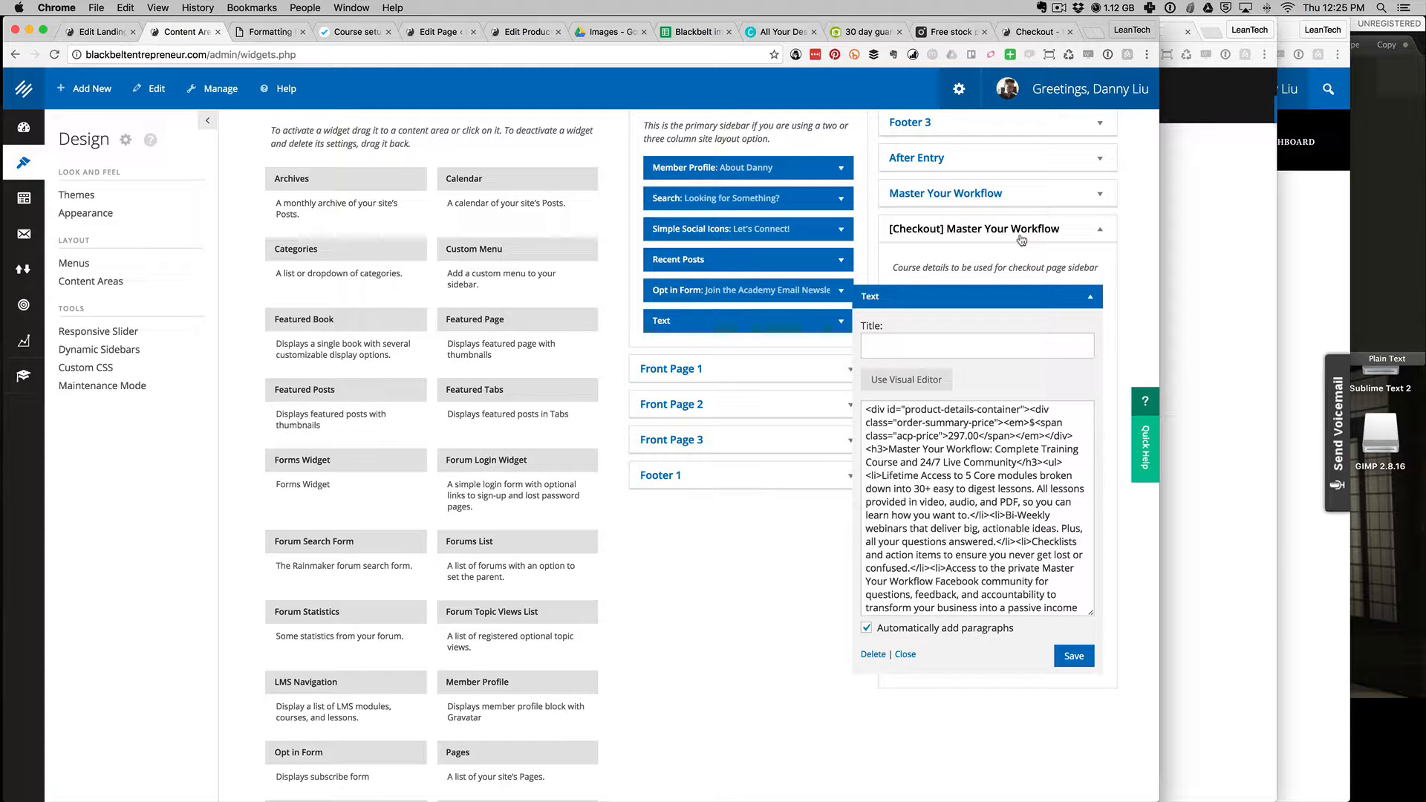
{"action": "scroll", "coordinate": [1022, 239], "scroll_direction": "up", "scroll_amount": 2}
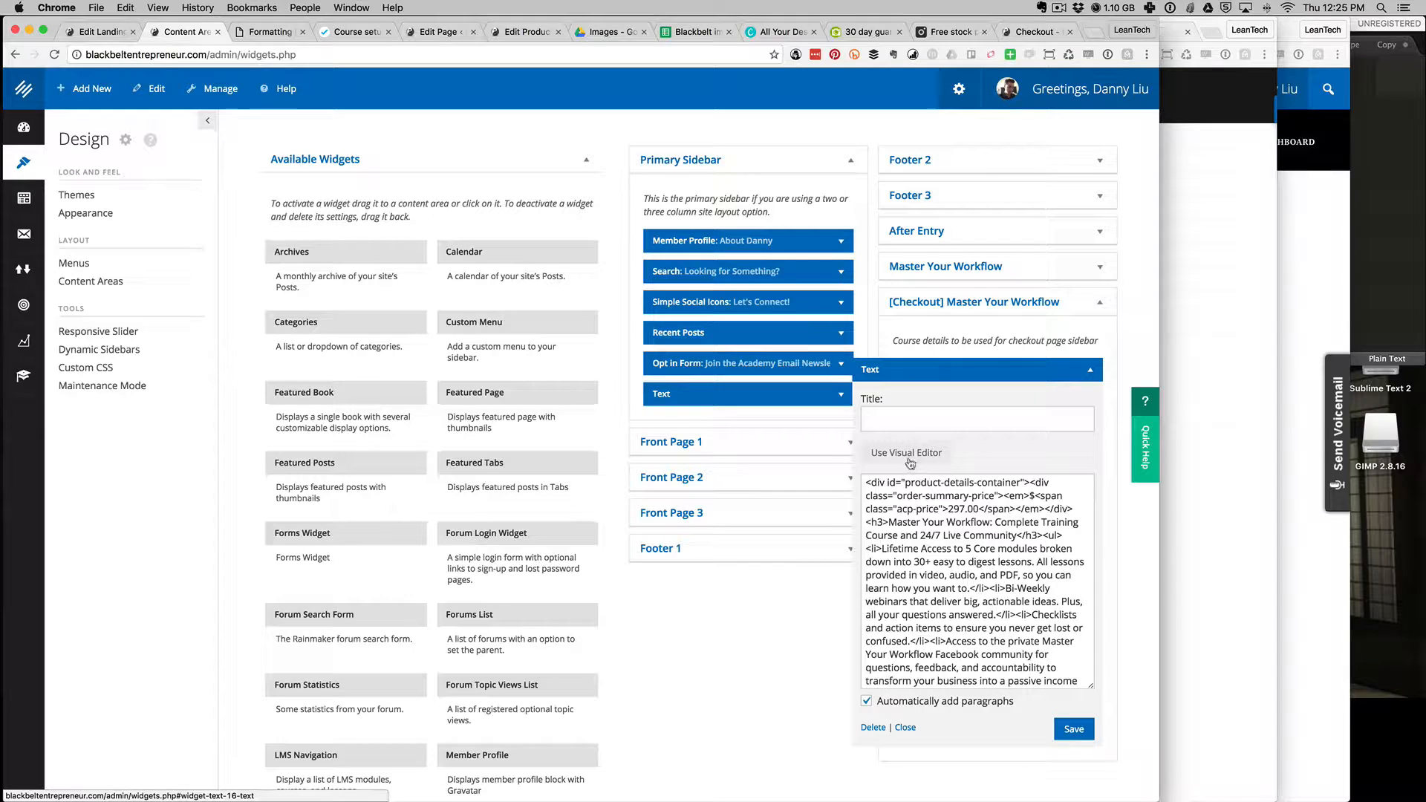
{"action": "left_click", "coordinate": [899, 520]}
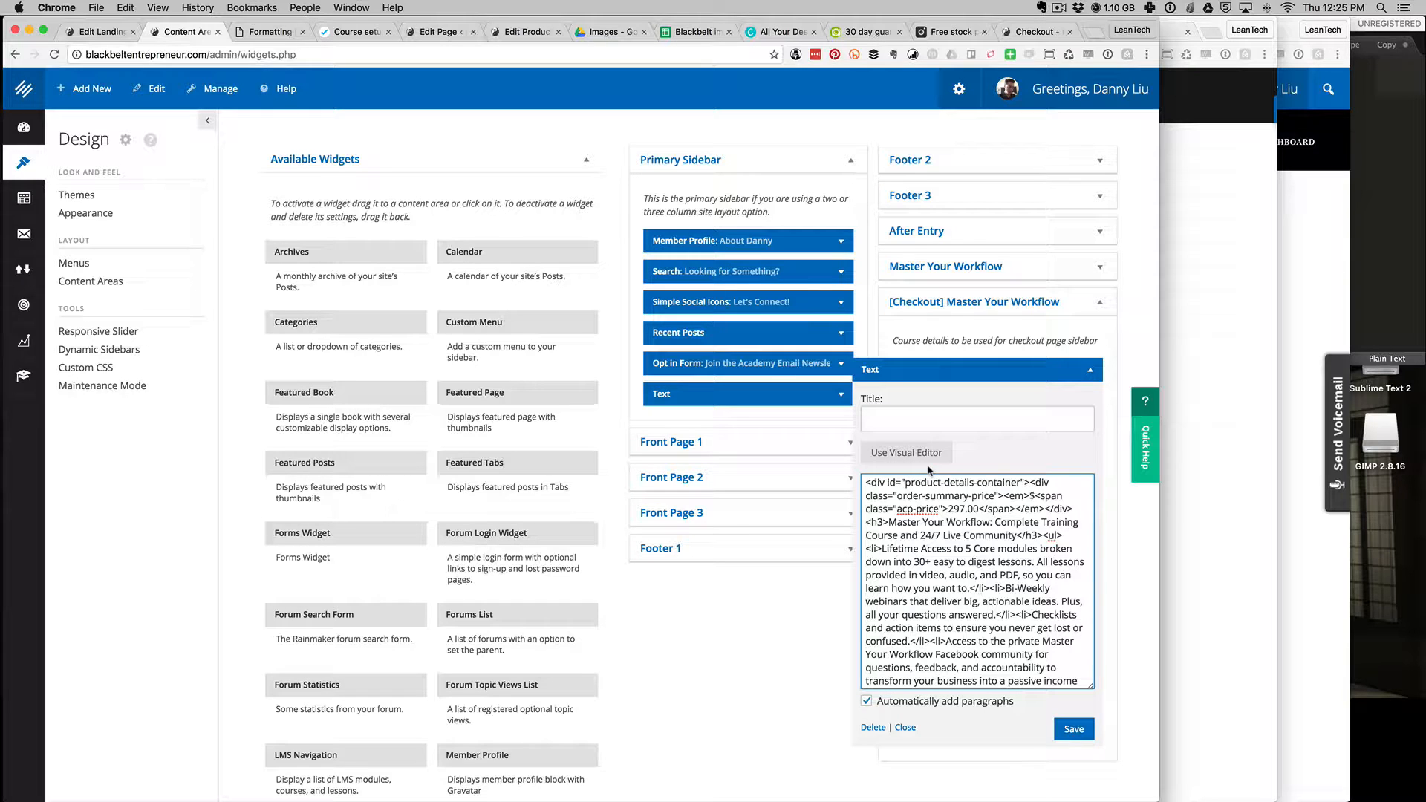
{"action": "left_click", "coordinate": [906, 461]}
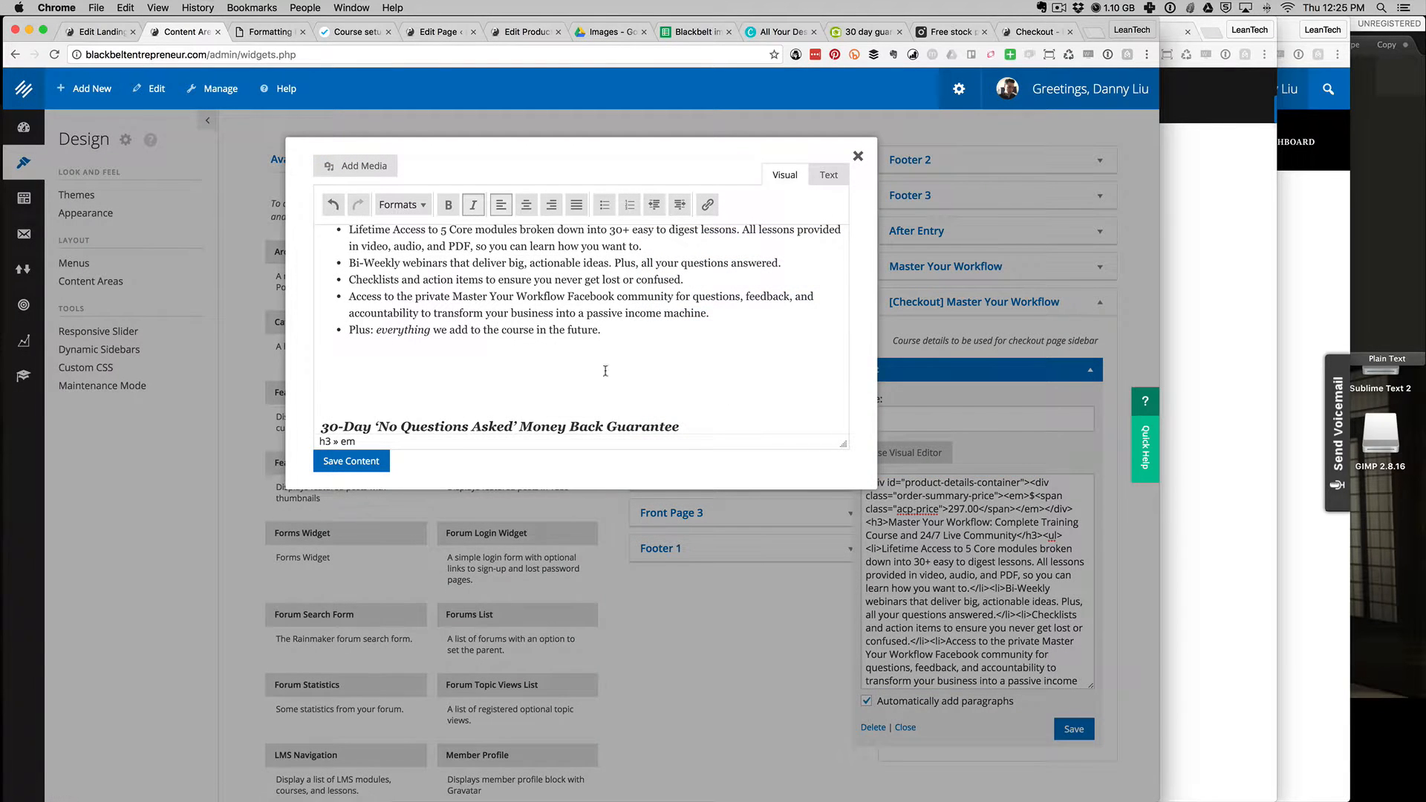
Insert badge-money-back-30days-1.jpg from the media library between the bullet list and the guarantee heading, centred at Medium 300 × 244.
{"action": "scroll", "coordinate": [533, 362], "scroll_direction": "up", "scroll_amount": 5}
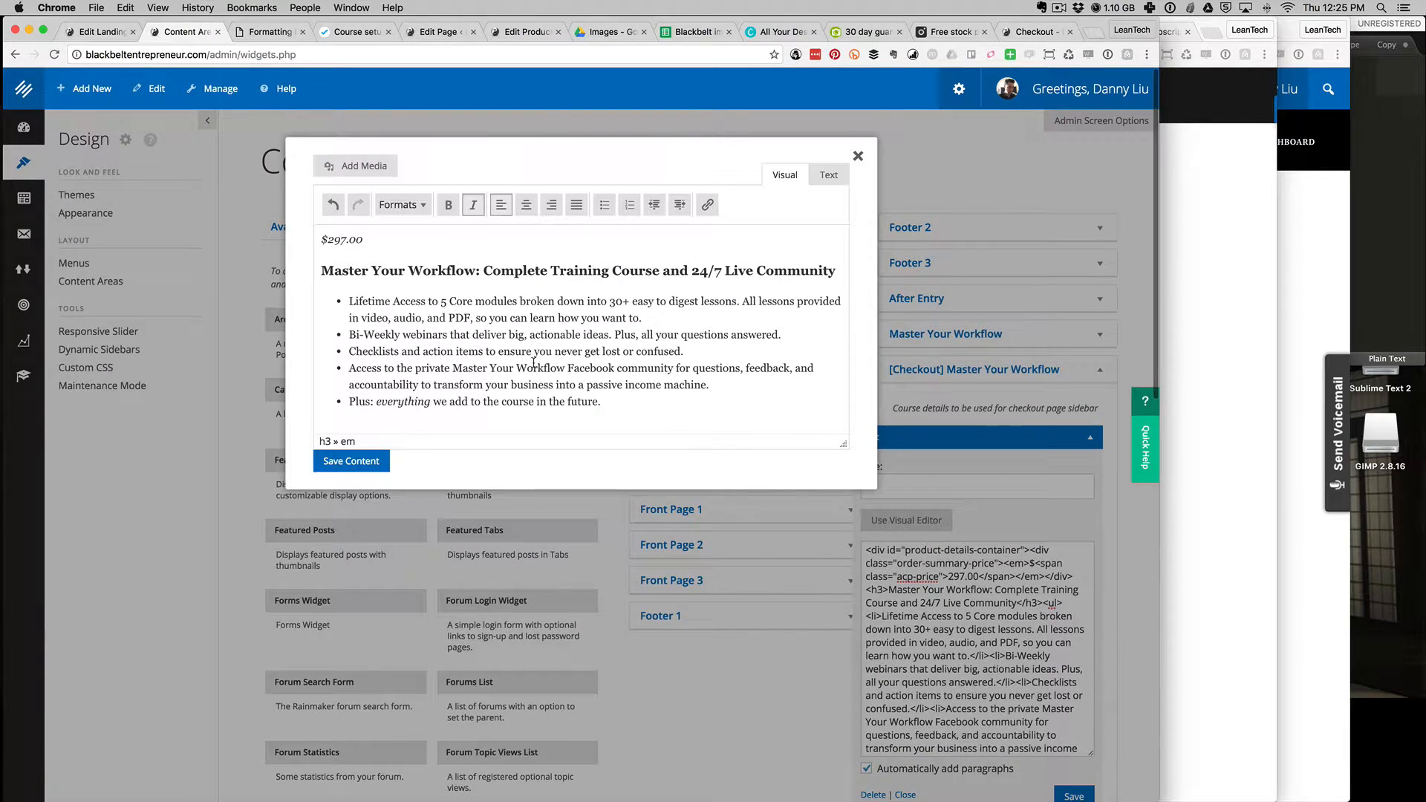
{"action": "scroll", "coordinate": [456, 341], "scroll_direction": "down", "scroll_amount": 1}
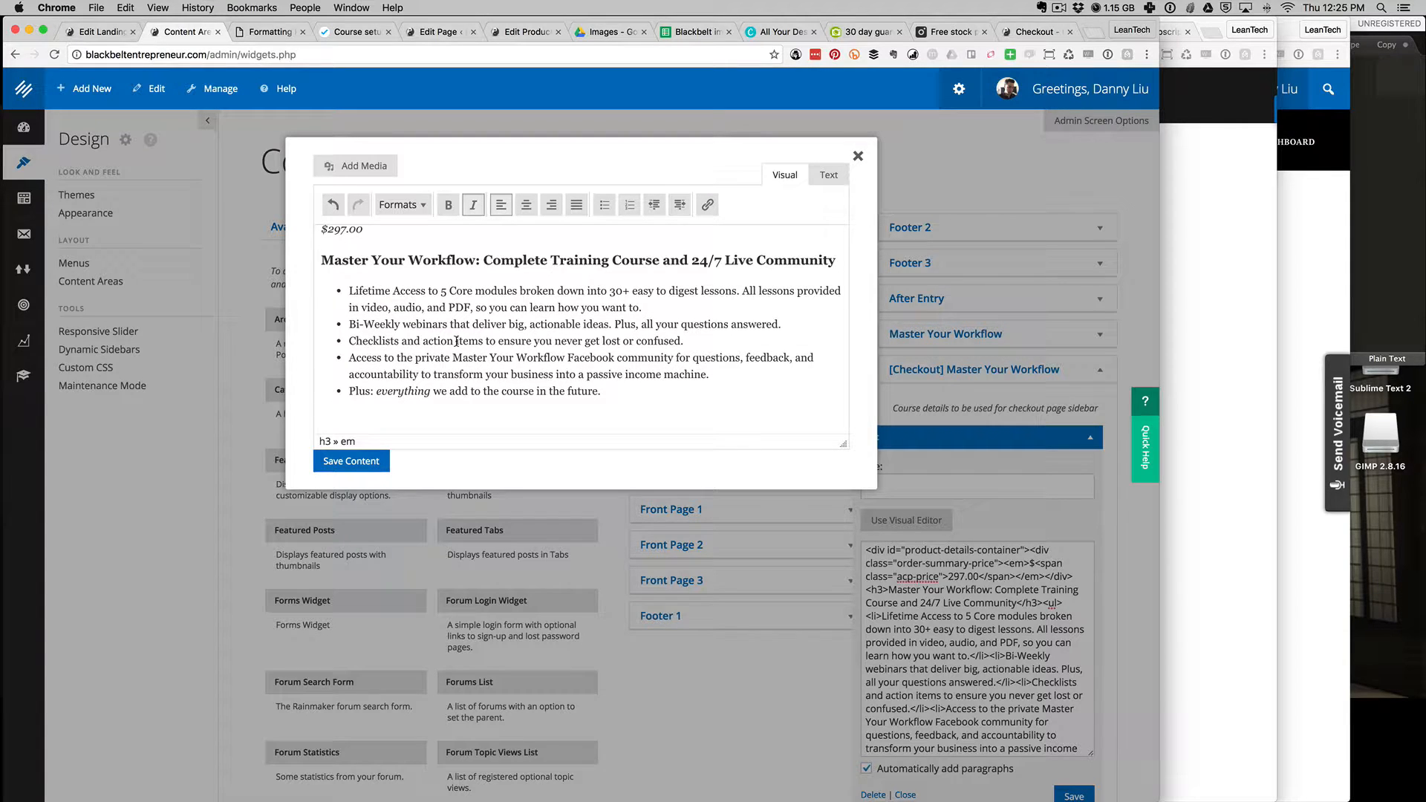
{"action": "scroll", "coordinate": [480, 354], "scroll_direction": "up", "scroll_amount": 1}
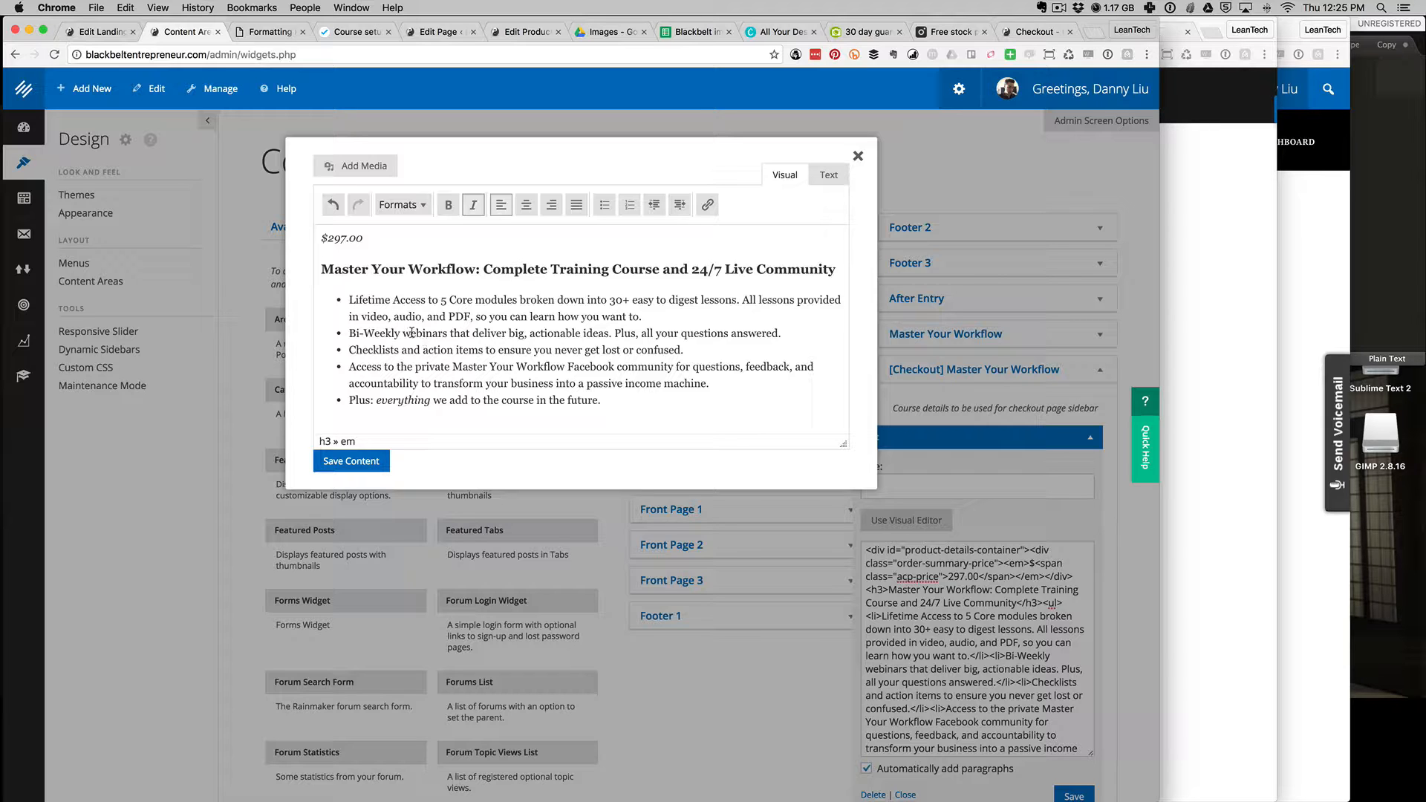
{"action": "scroll", "coordinate": [415, 347], "scroll_direction": "down", "scroll_amount": 5}
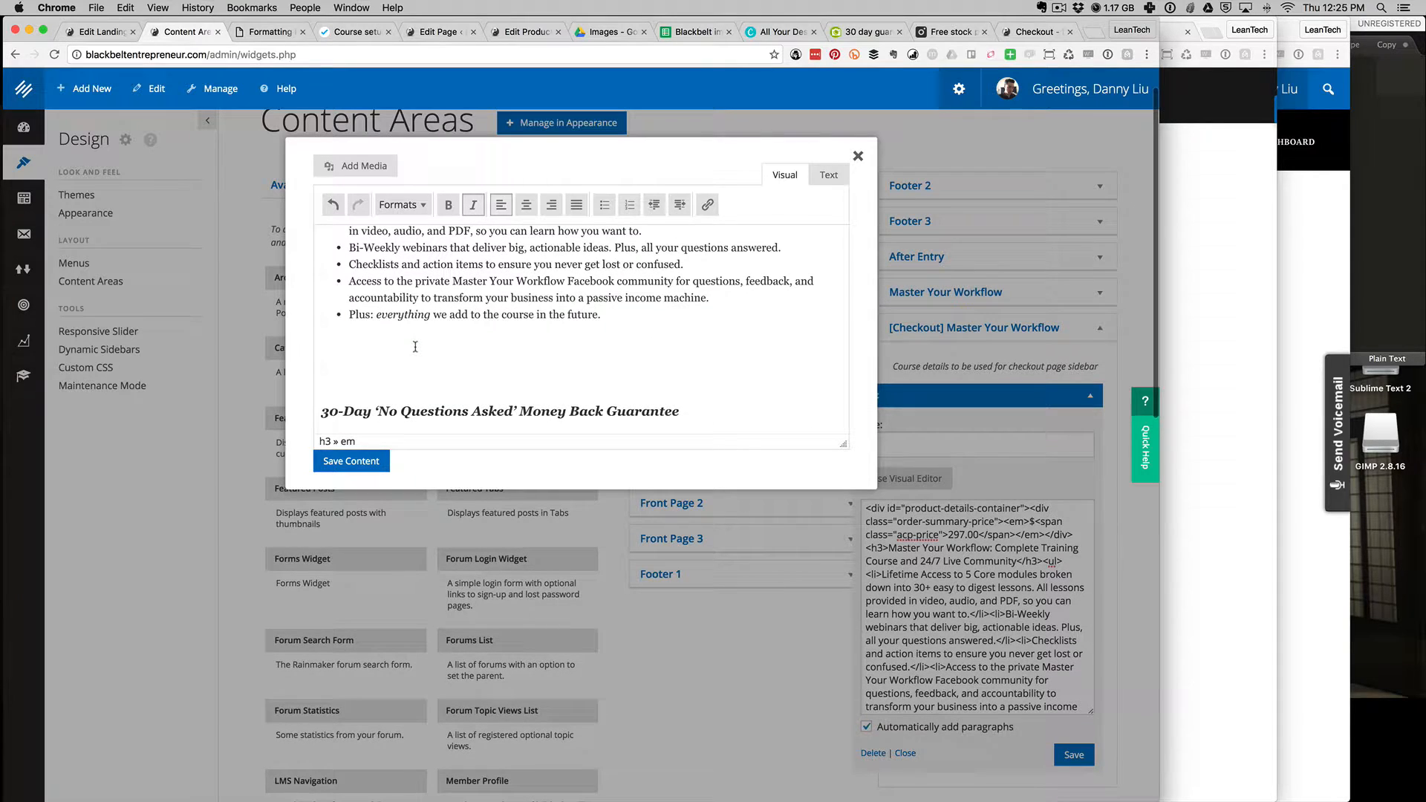
{"action": "left_click", "coordinate": [415, 346]}
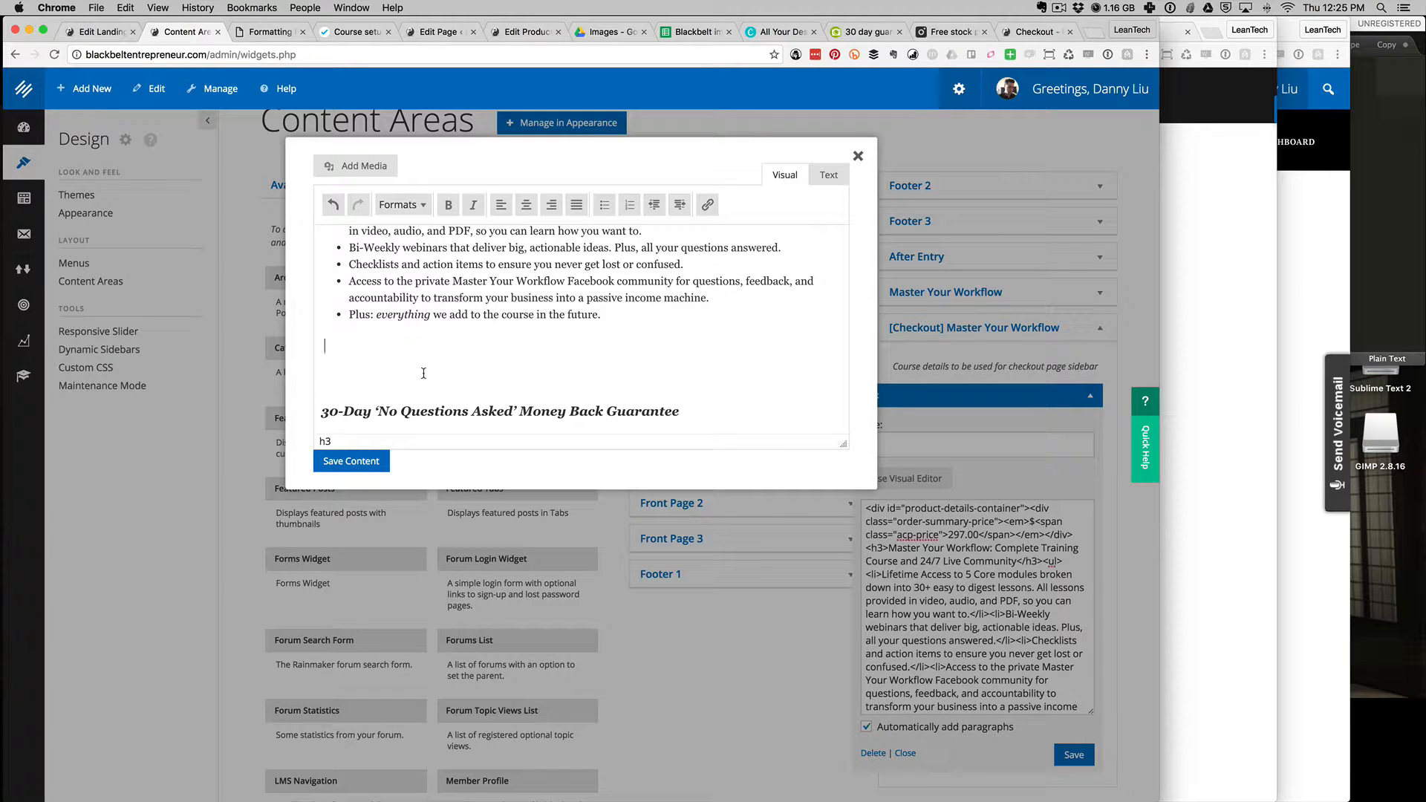
{"action": "left_click", "coordinate": [1032, 31]}
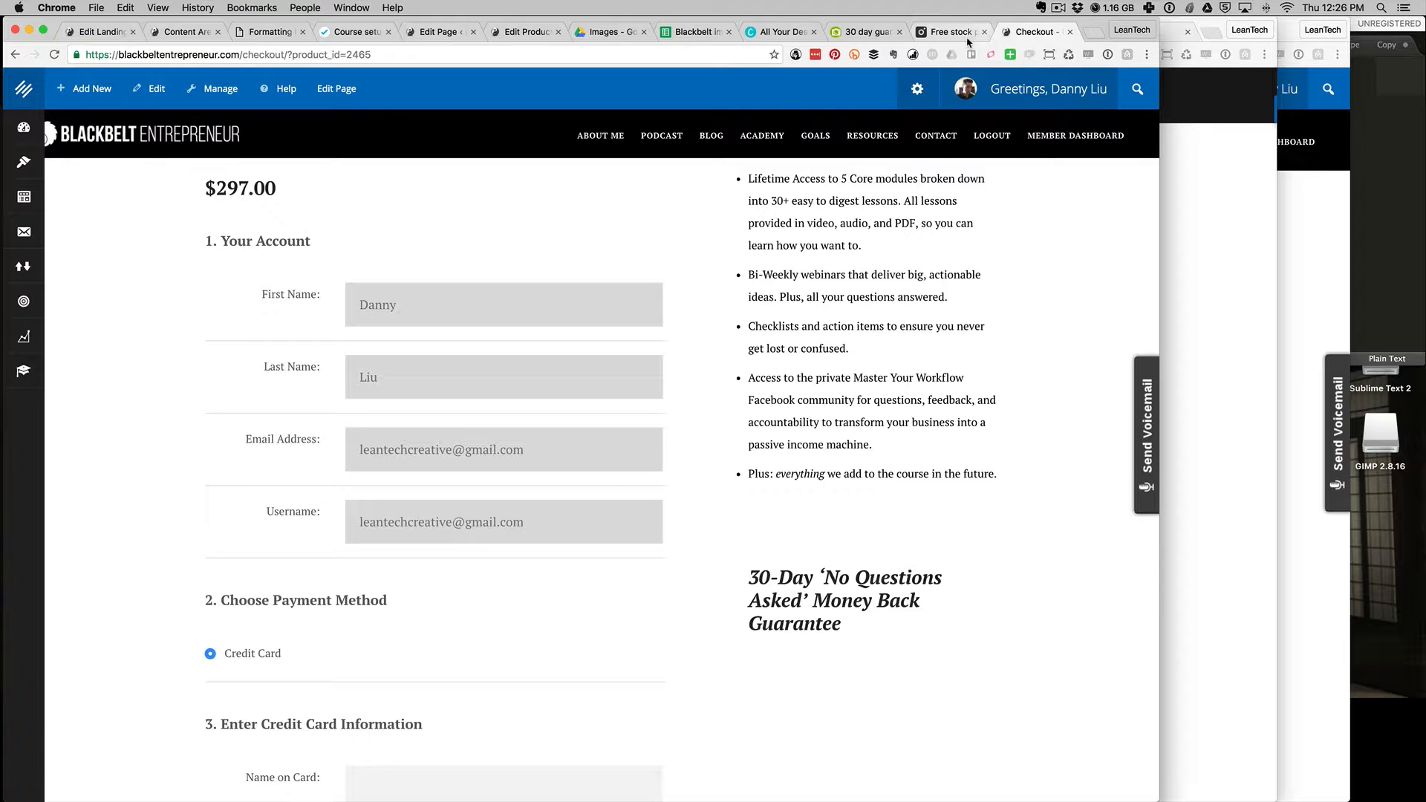
{"action": "left_click", "coordinate": [194, 32]}
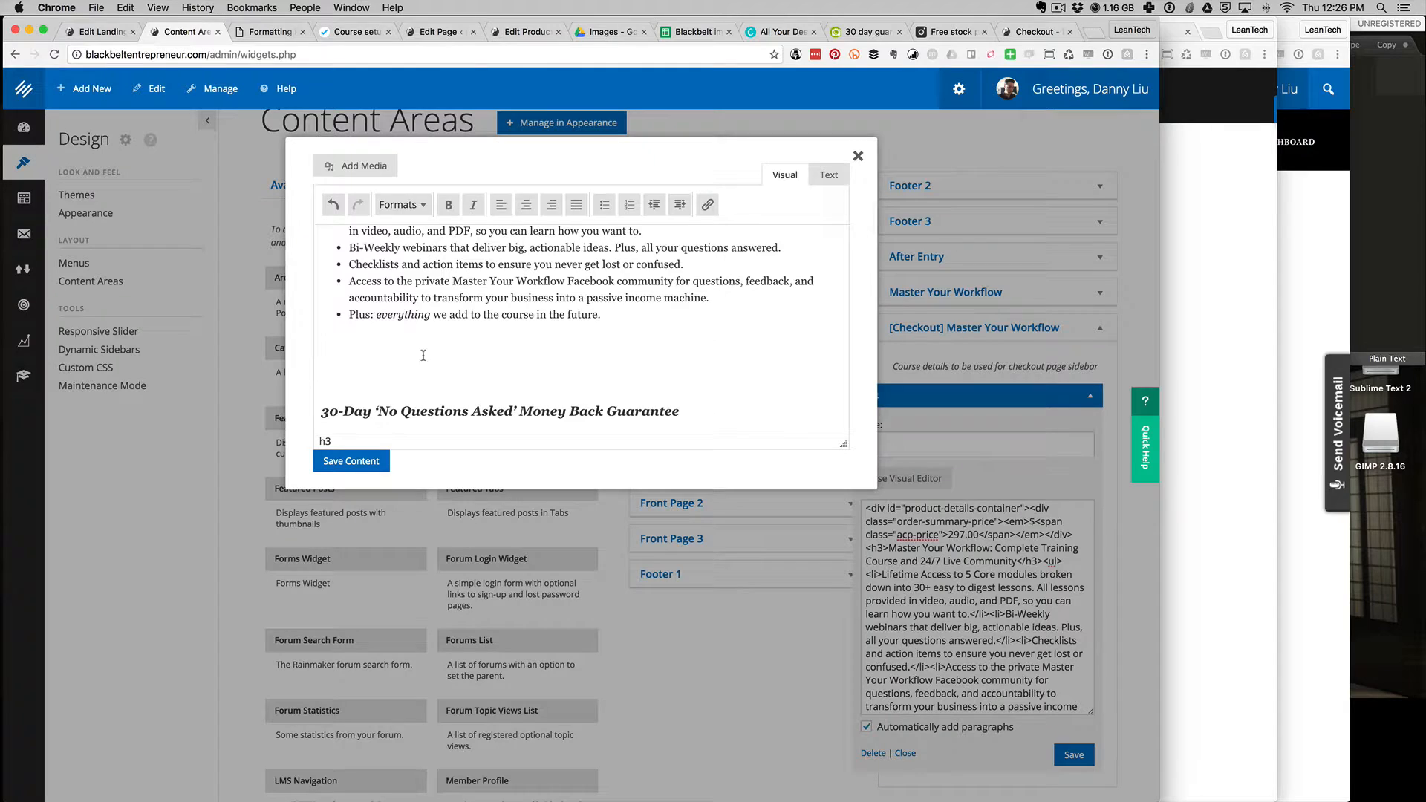
{"action": "left_click", "coordinate": [369, 348]}
{"action": "left_click", "coordinate": [350, 168]}
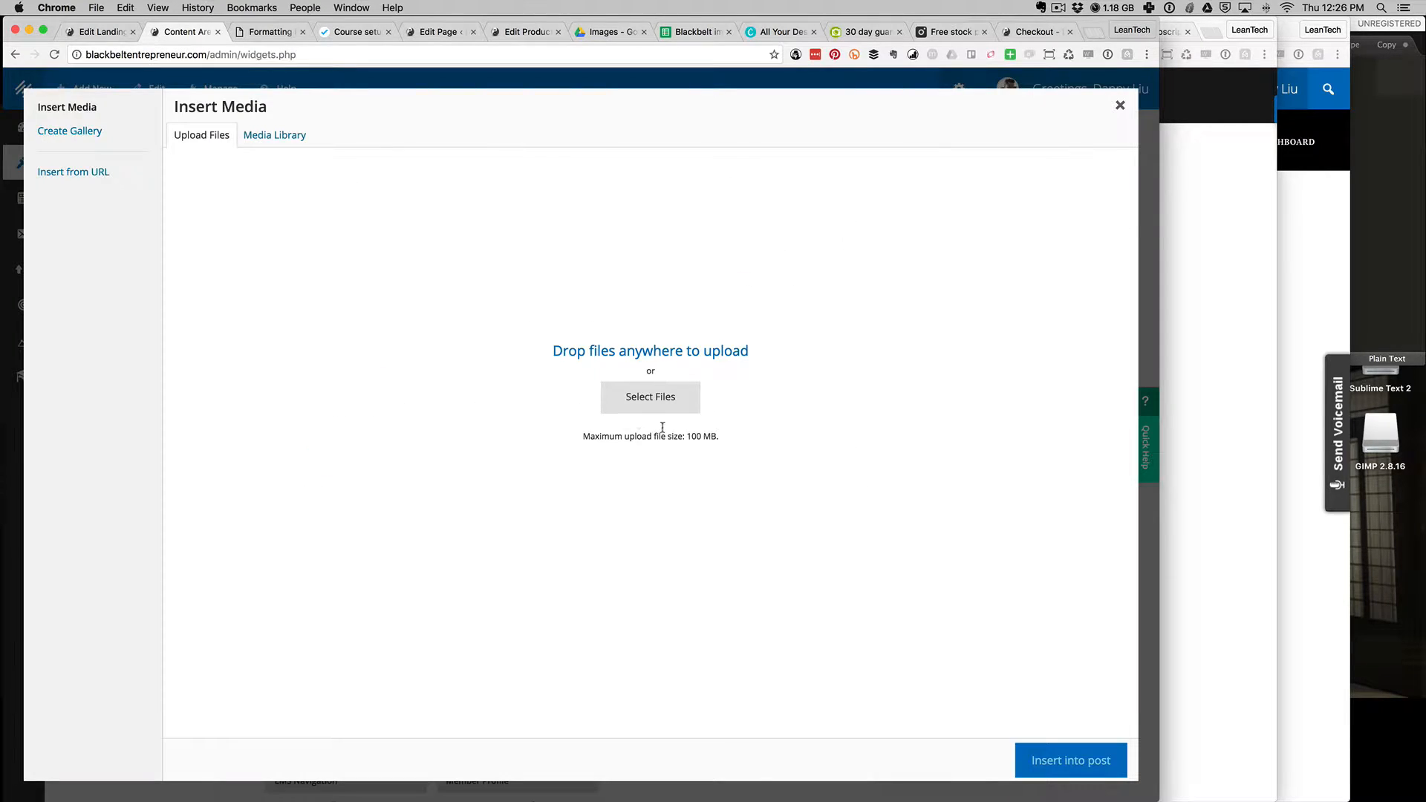
{"action": "left_click", "coordinate": [257, 137]}
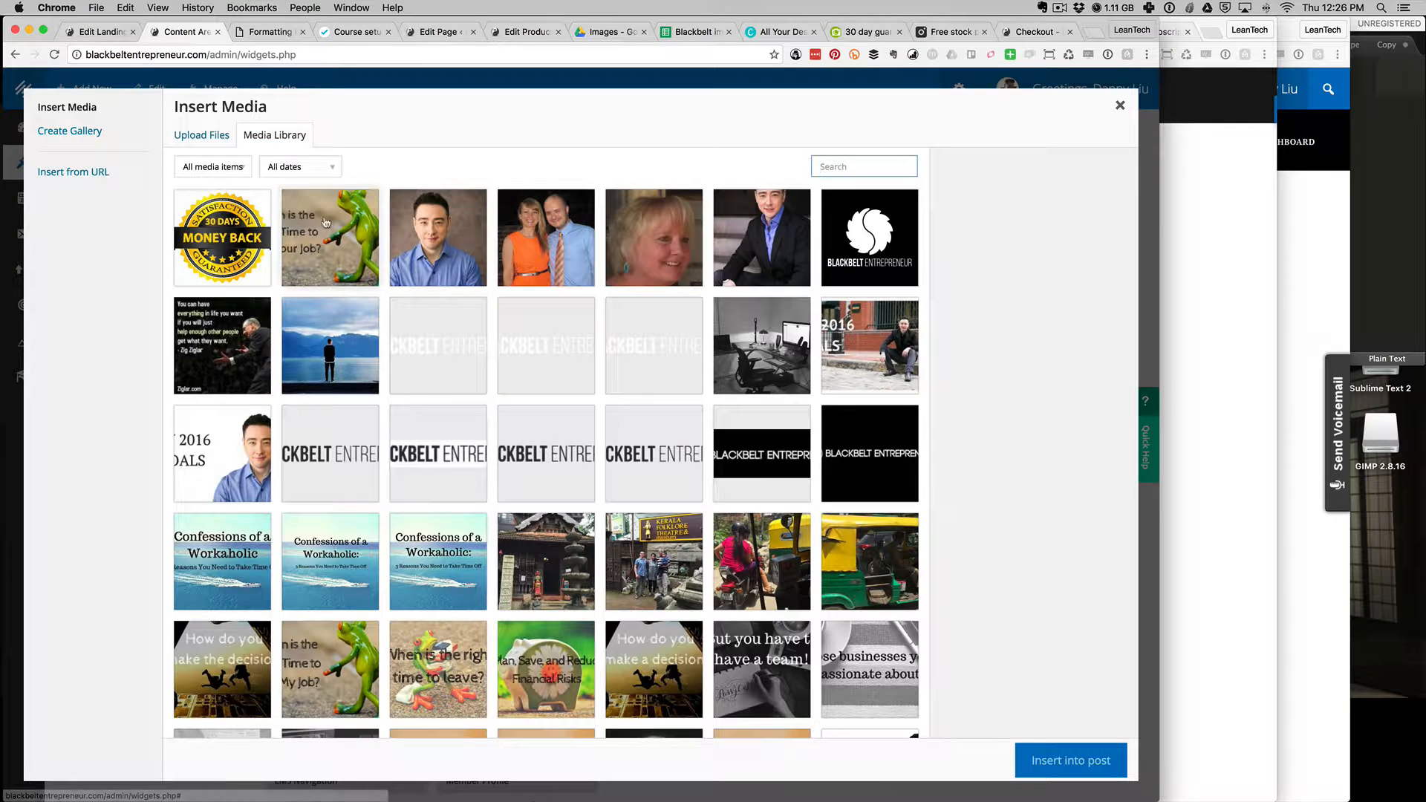
{"action": "left_click", "coordinate": [226, 235]}
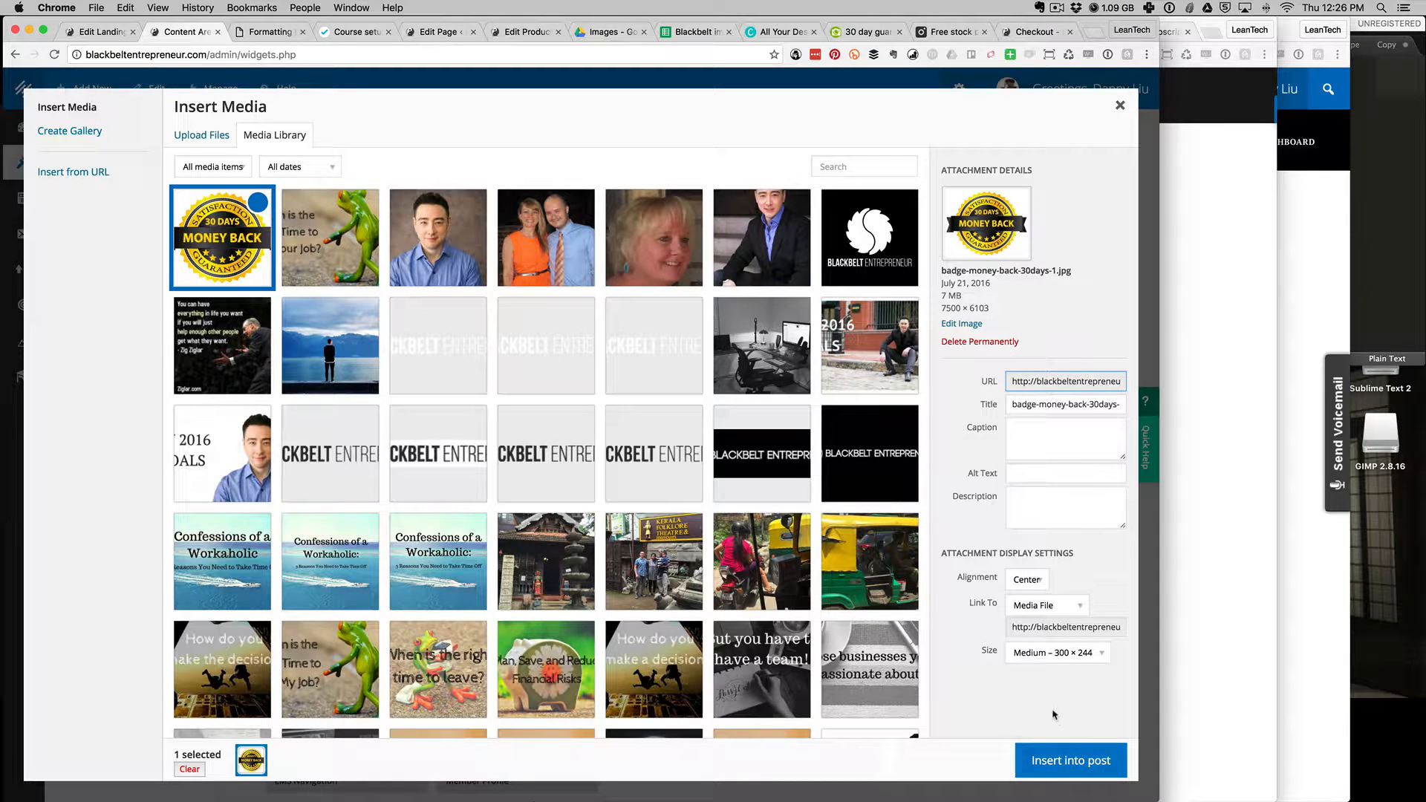
{"action": "left_click", "coordinate": [1077, 765]}
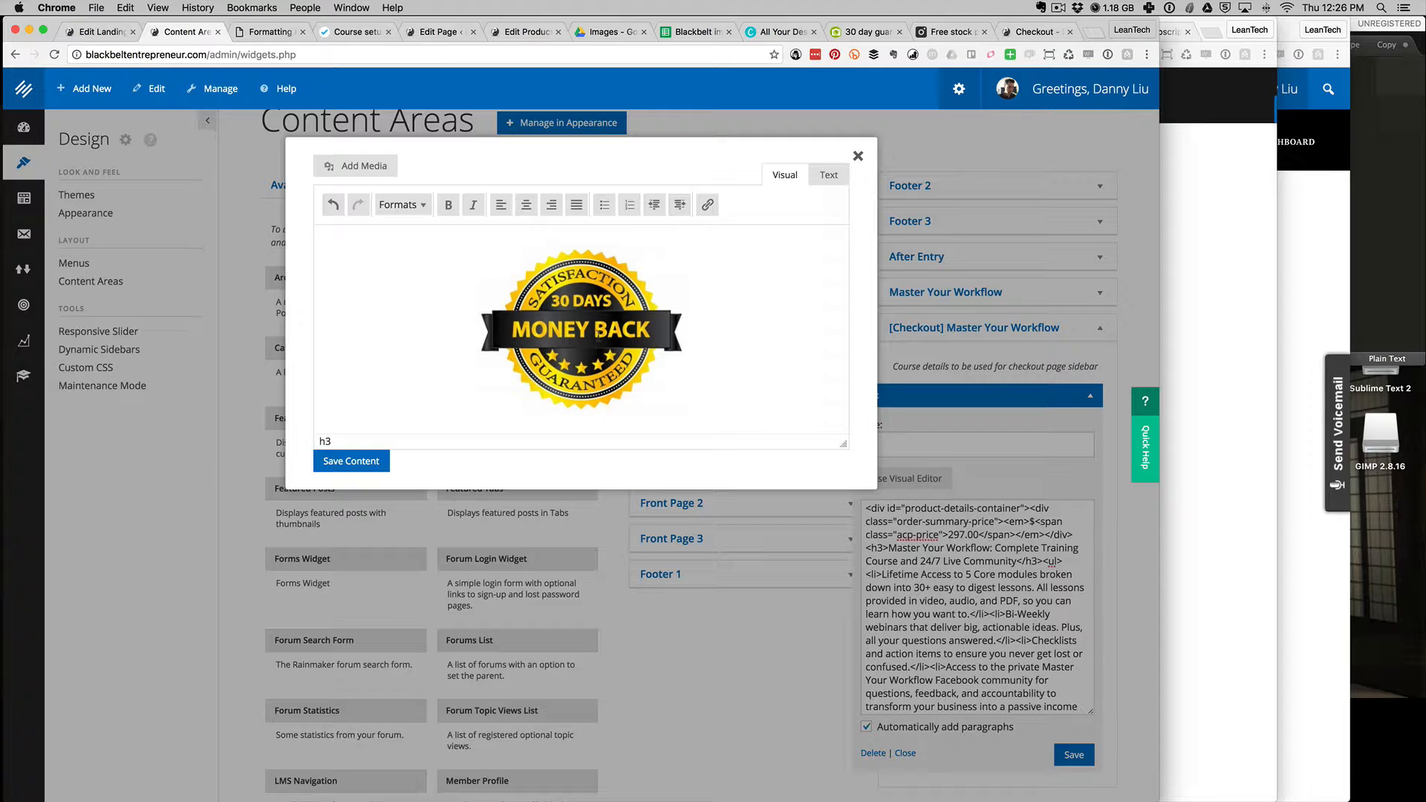
Align the money back badge to the left of the guarantee heading and save the content from the visual editor.
{"action": "left_click", "coordinate": [498, 211]}
{"action": "scroll", "coordinate": [495, 303], "scroll_direction": "up", "scroll_amount": 3}
{"action": "left_click", "coordinate": [546, 380]}
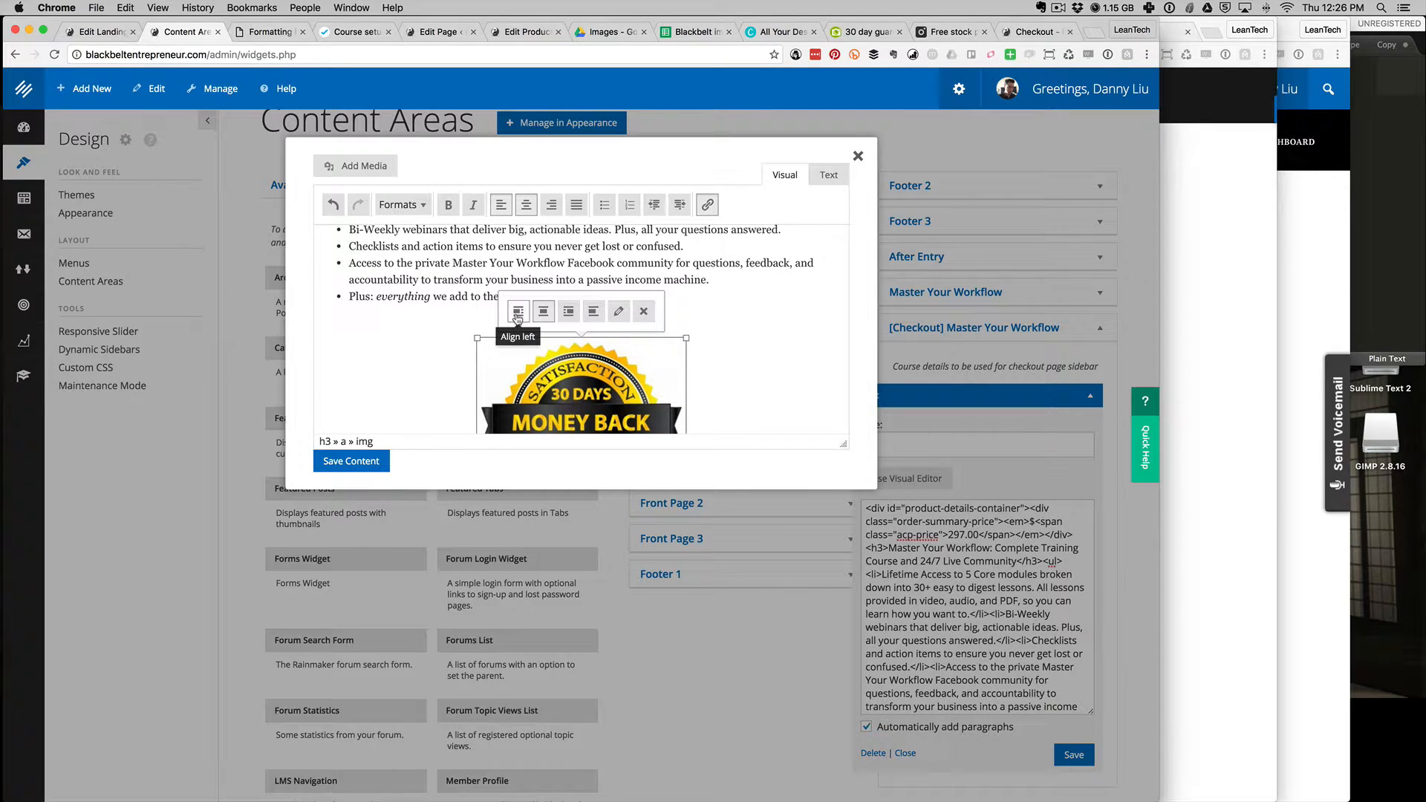
{"action": "left_click", "coordinate": [517, 312]}
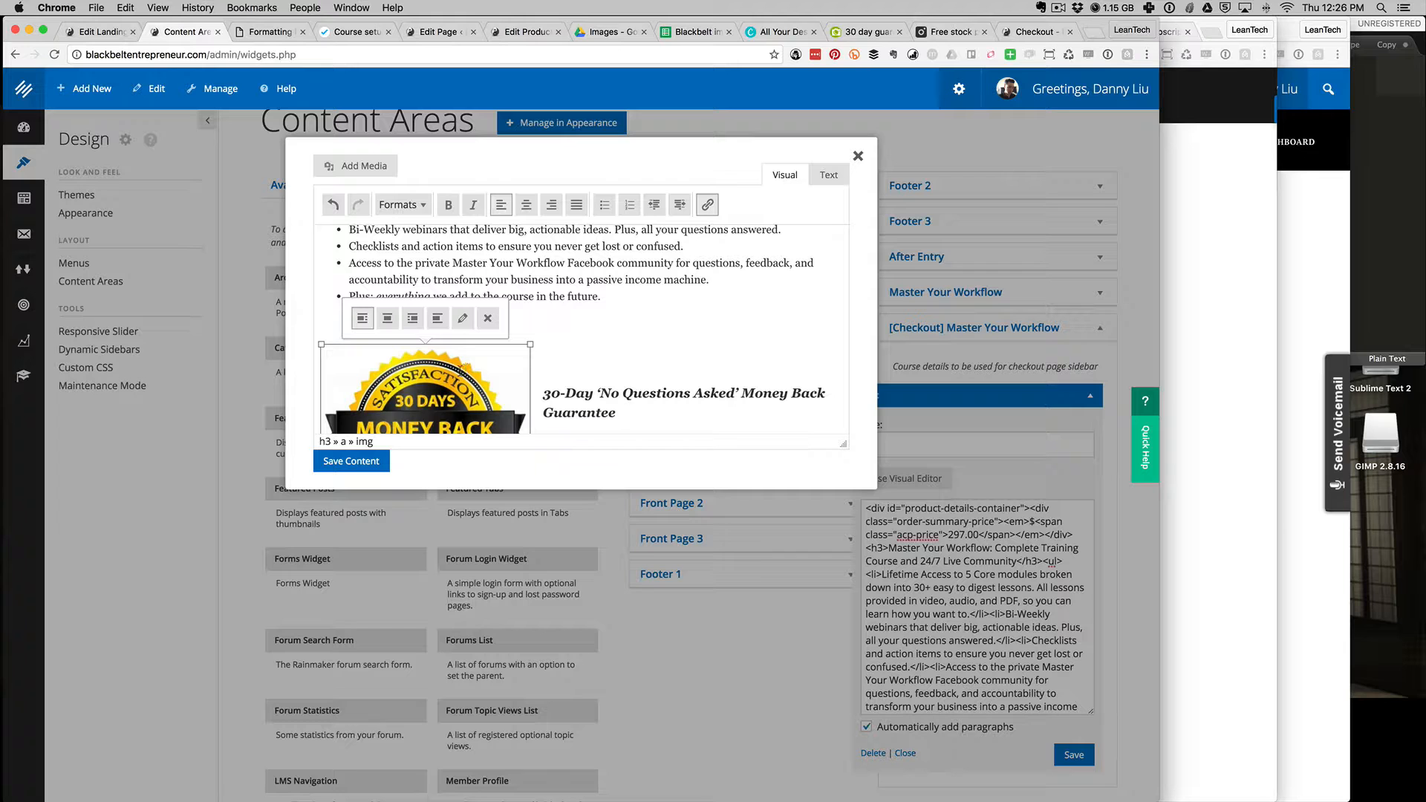
{"action": "left_click", "coordinate": [368, 464]}
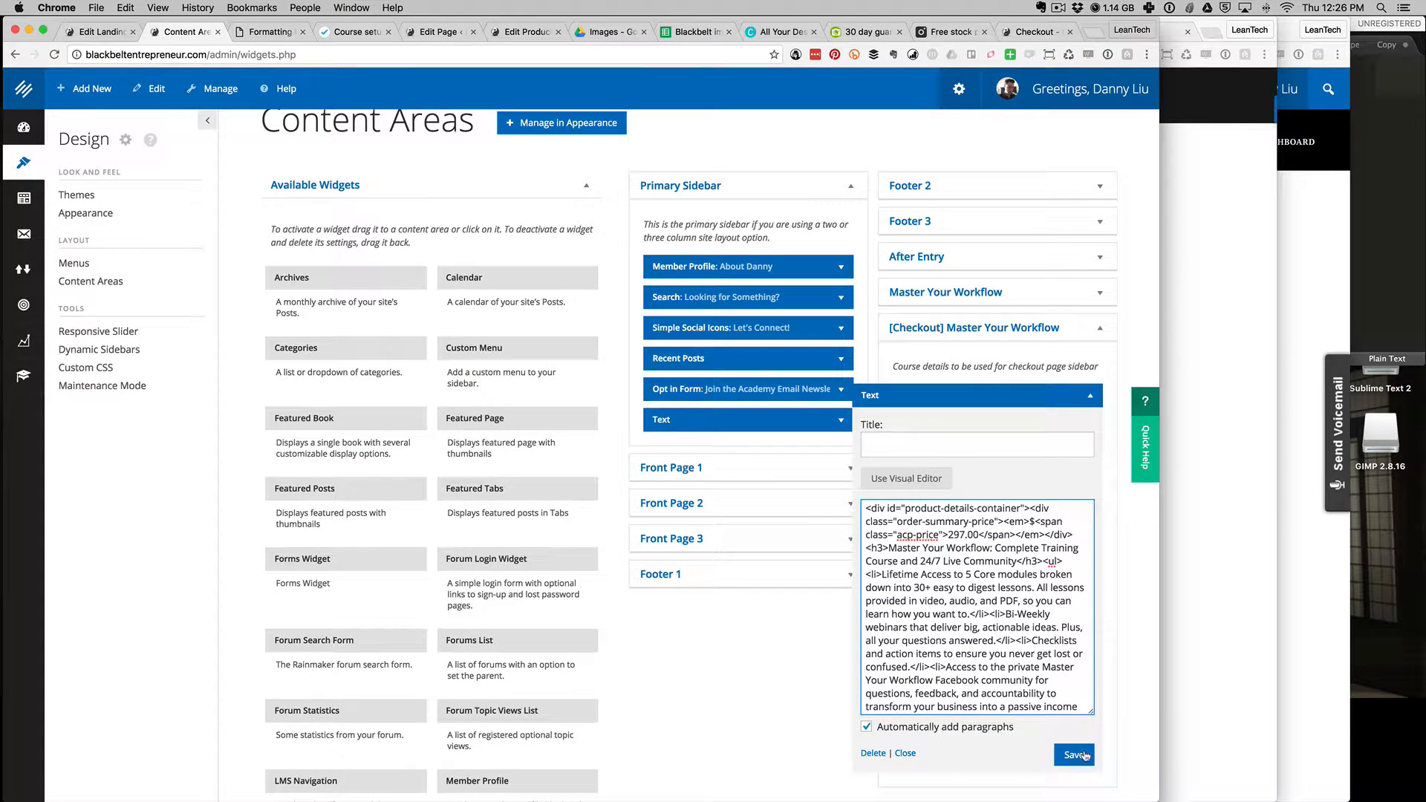
Save the checkout area's Text widget and reload the checkout page to check the money back badge in its sidebar.
{"action": "left_click", "coordinate": [1083, 756]}
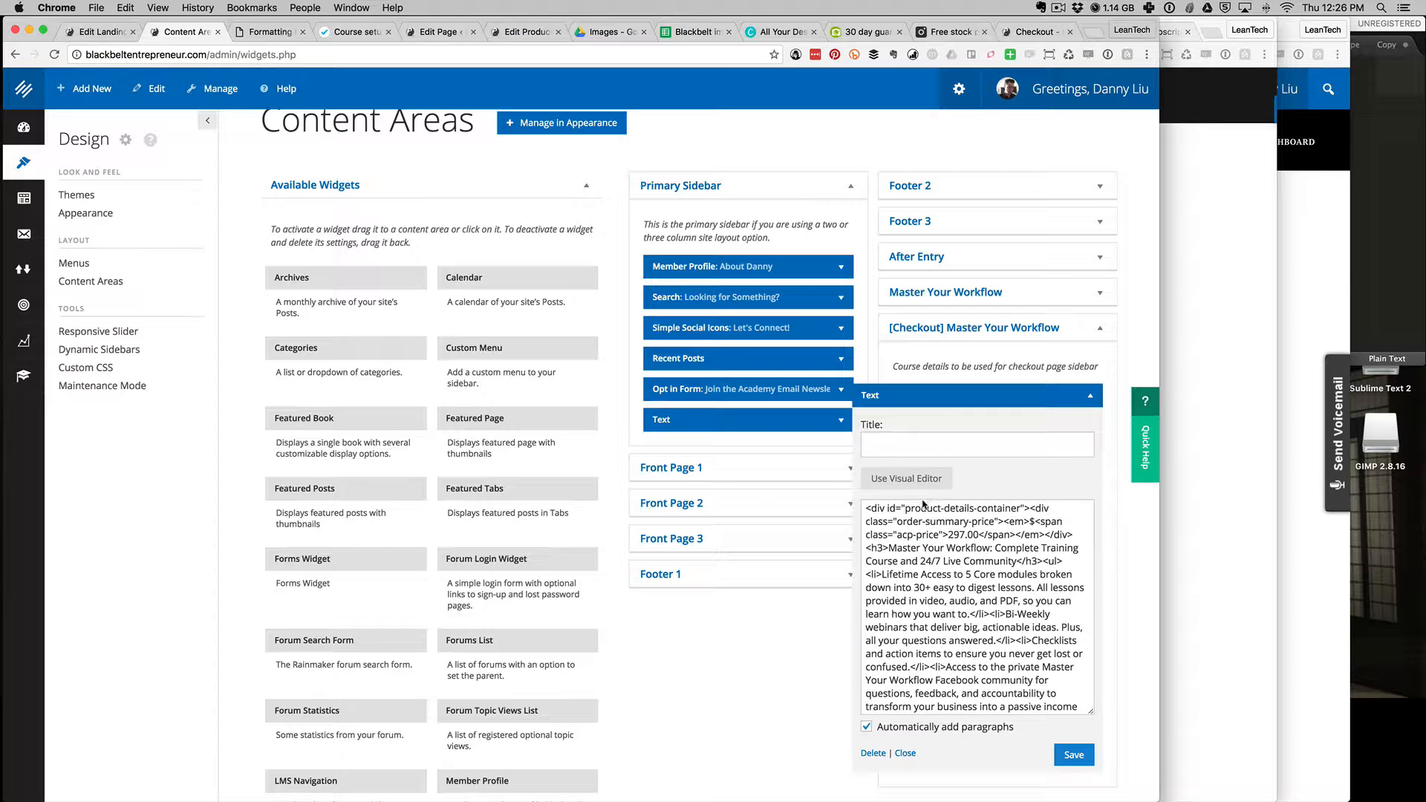
{"action": "left_click", "coordinate": [1031, 31]}
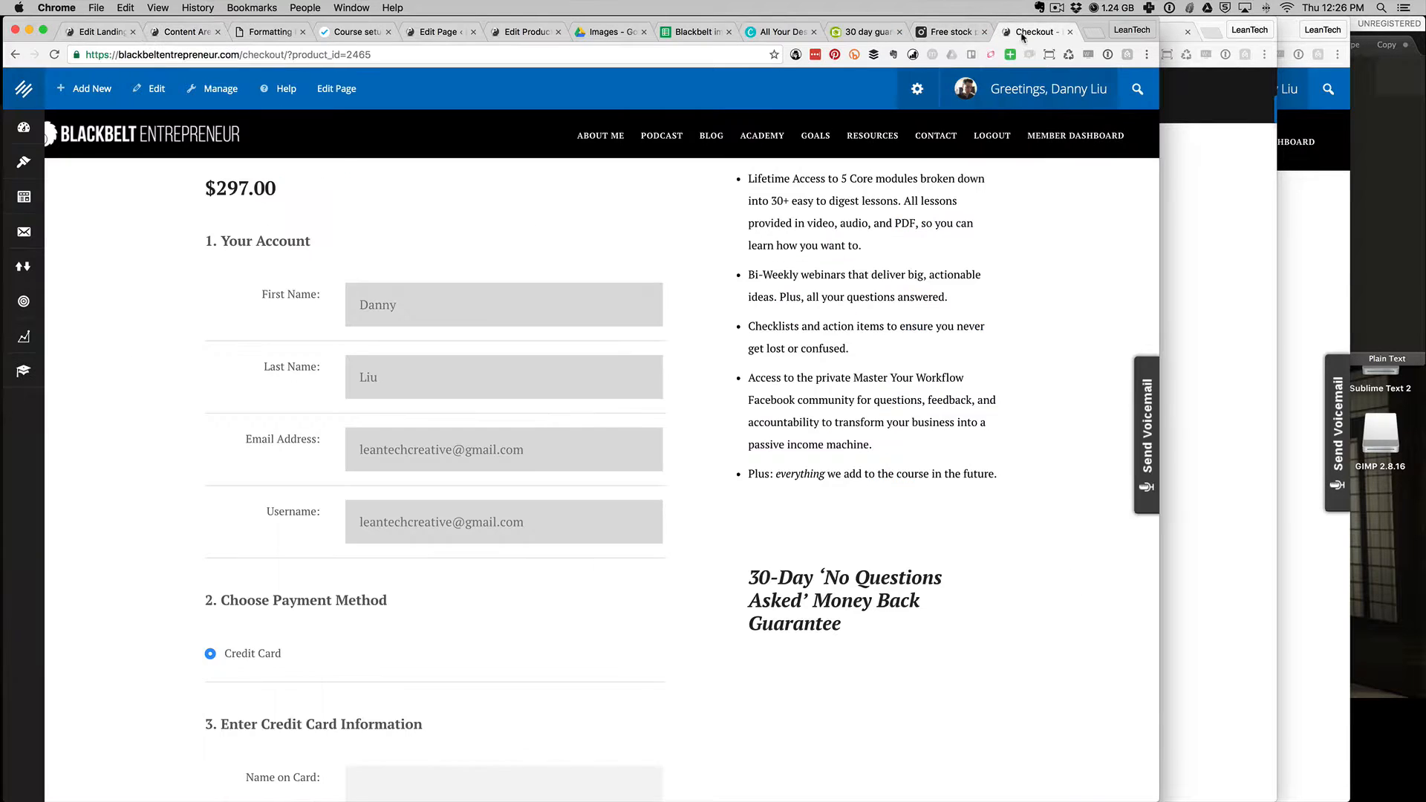
{"action": "left_click", "coordinate": [54, 54]}
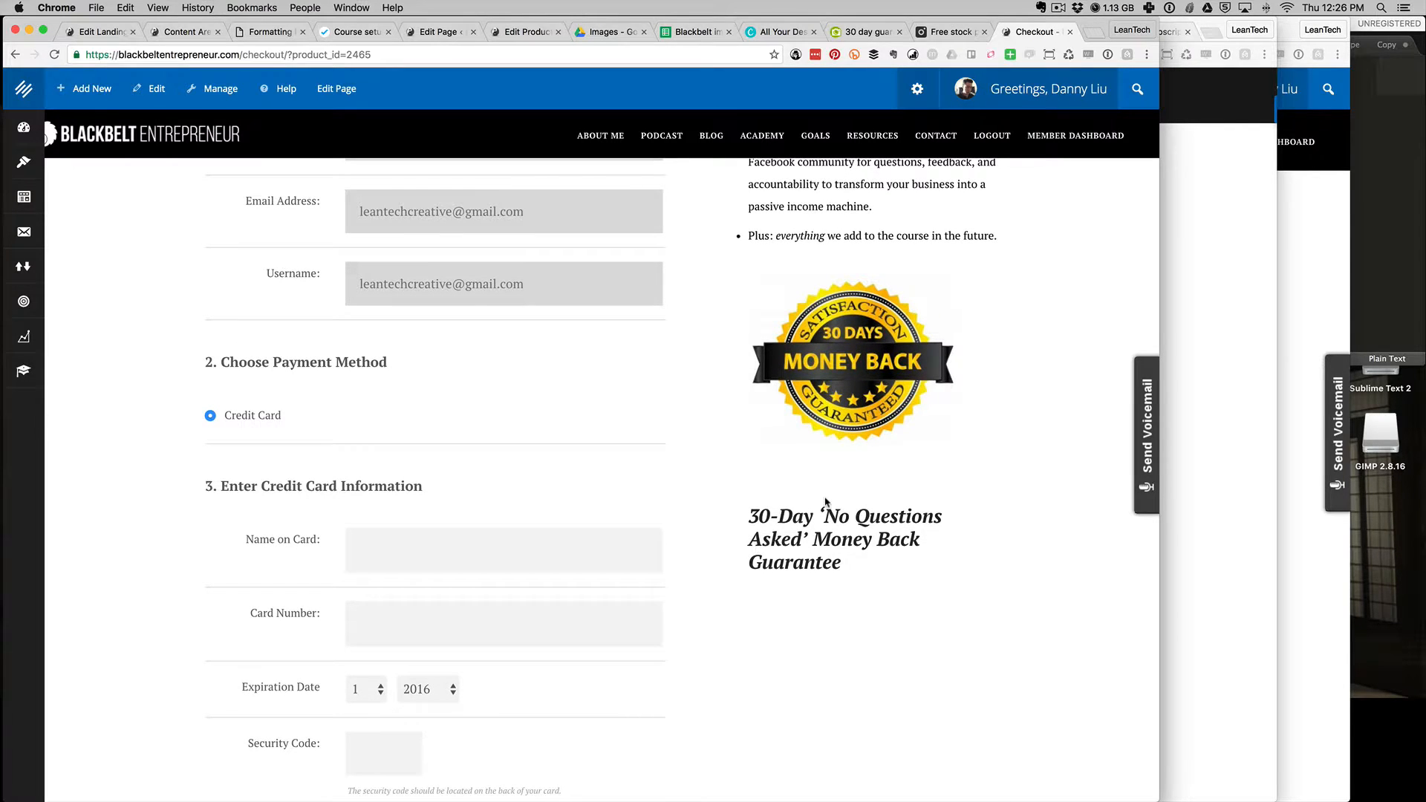
{"action": "scroll", "coordinate": [826, 503], "scroll_direction": "up", "scroll_amount": 1}
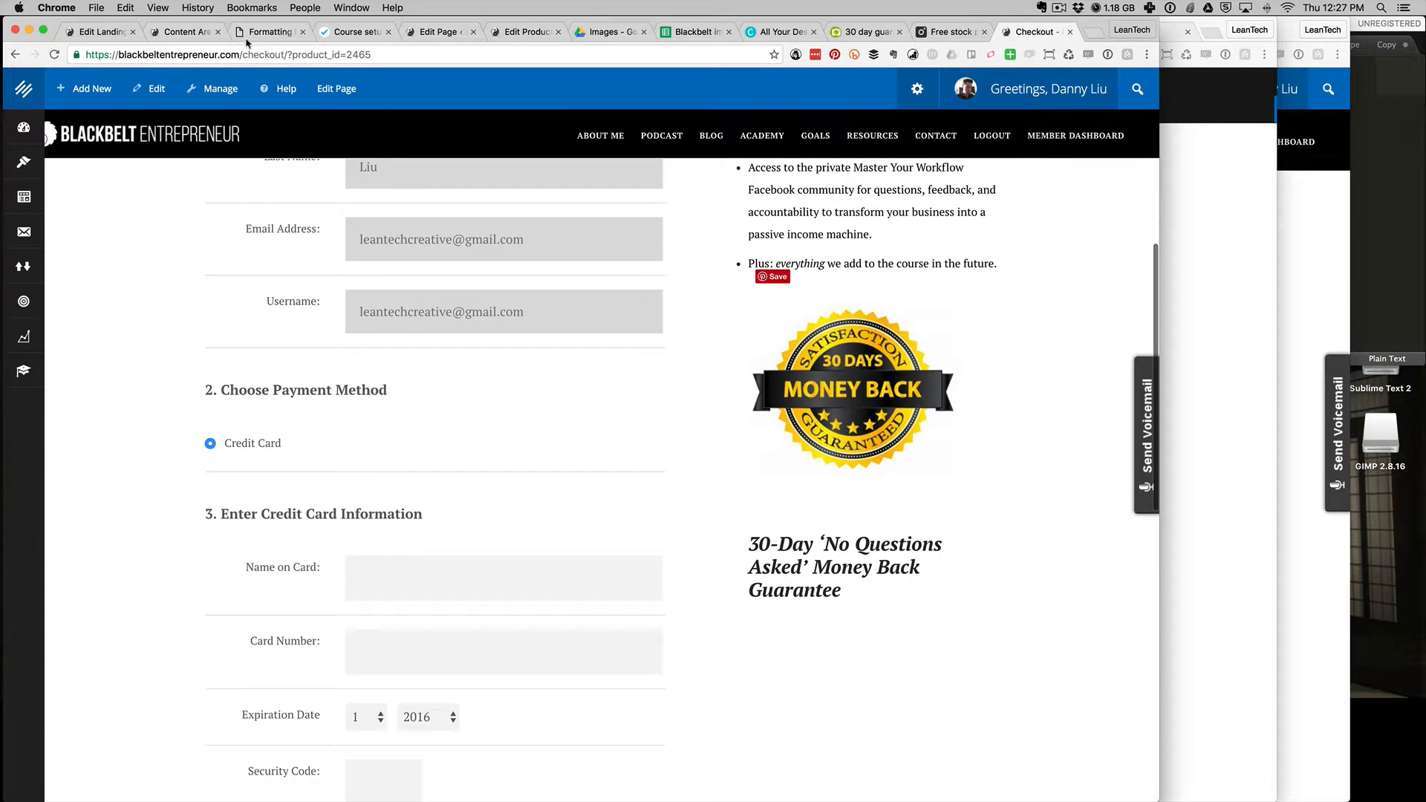
Reopen the checkout Text widget in the visual editor and align the money back badge to the centre.
{"action": "left_click", "coordinate": [189, 32]}
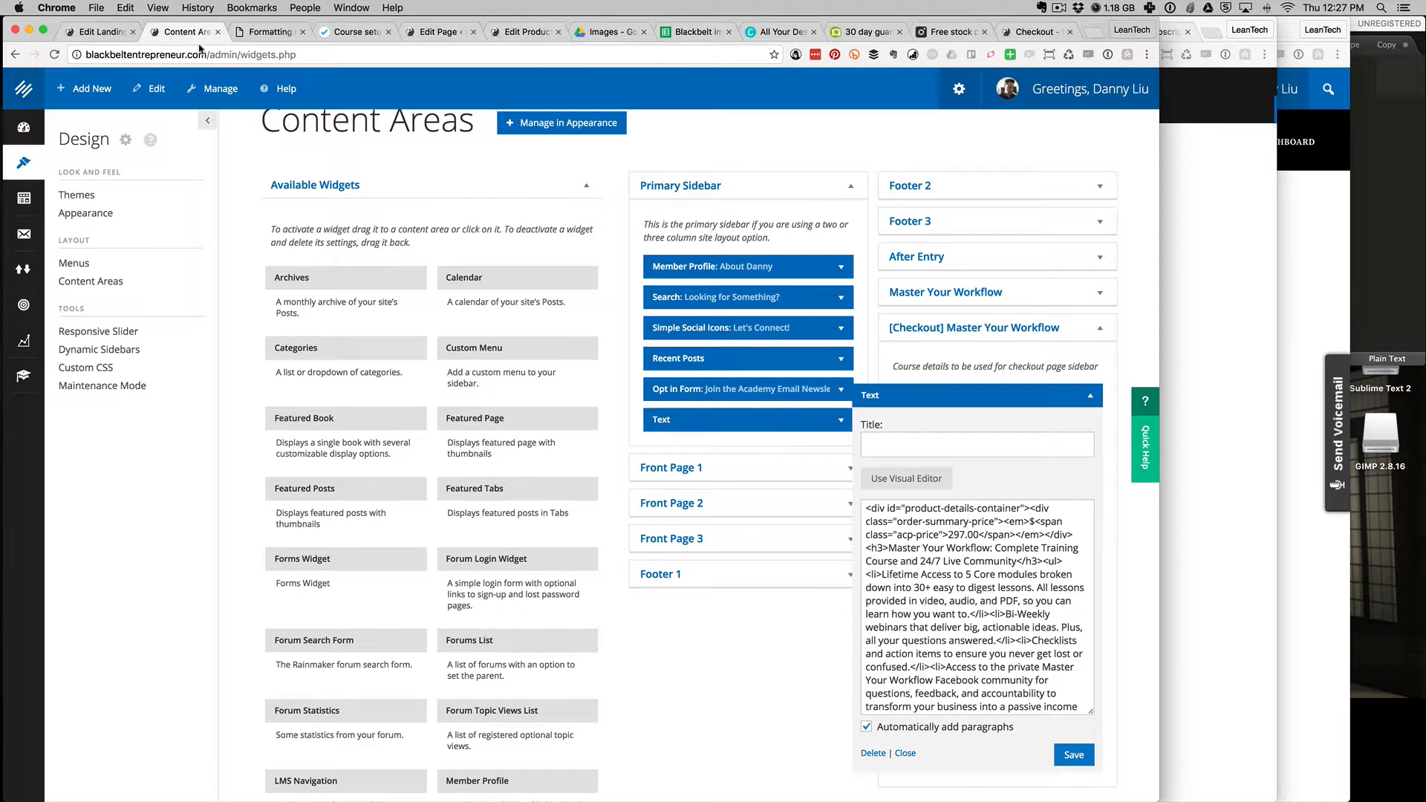
{"action": "left_click", "coordinate": [927, 482]}
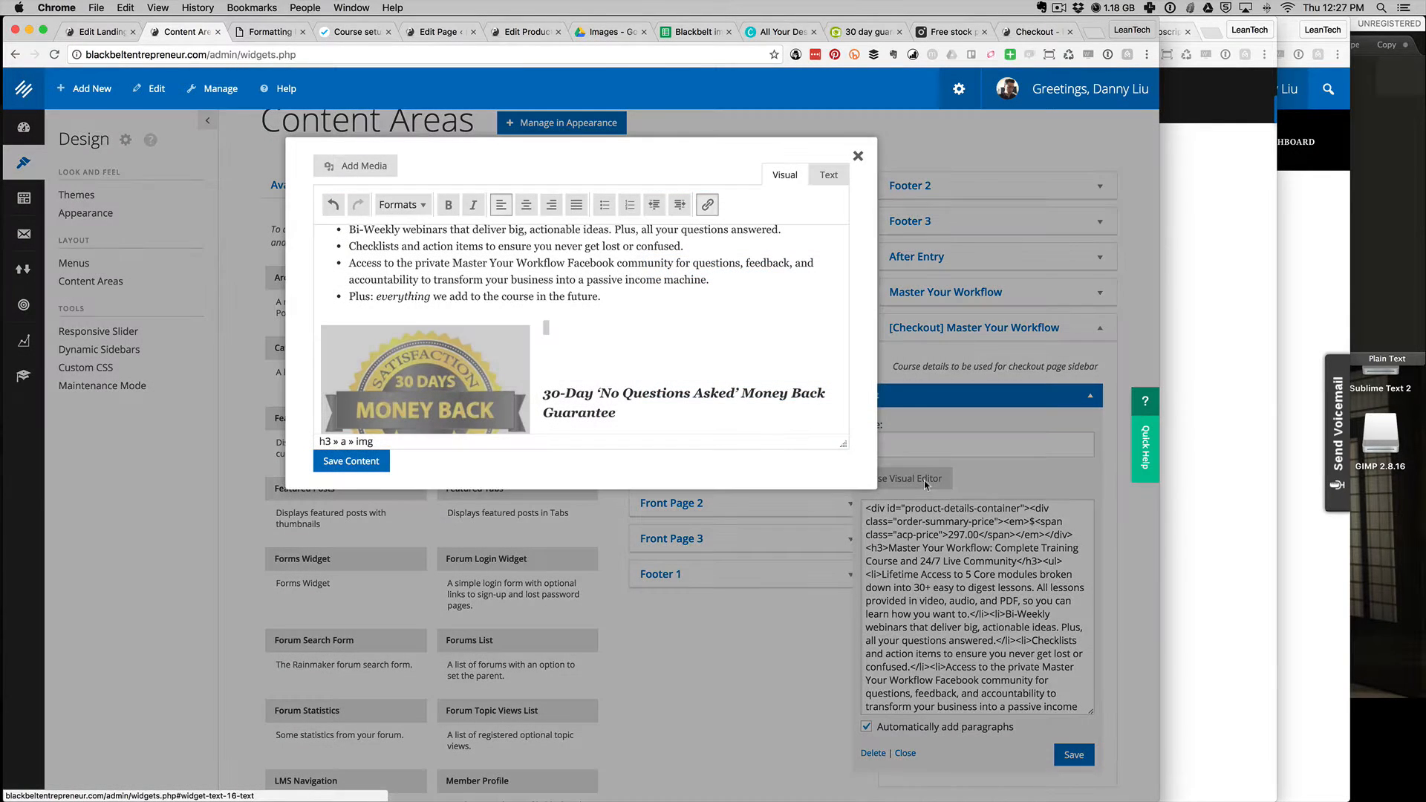
{"action": "left_click", "coordinate": [650, 357]}
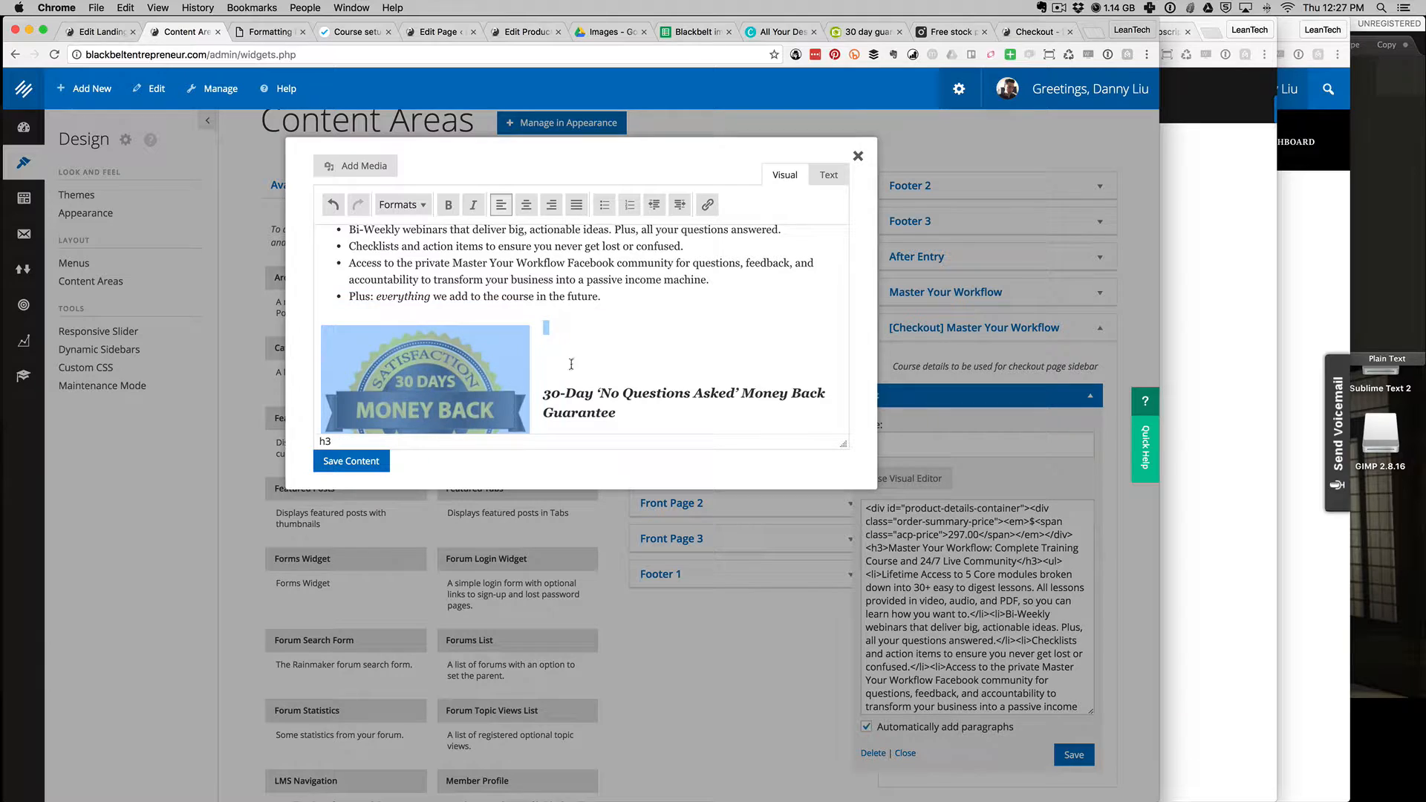
{"action": "left_click", "coordinate": [544, 394]}
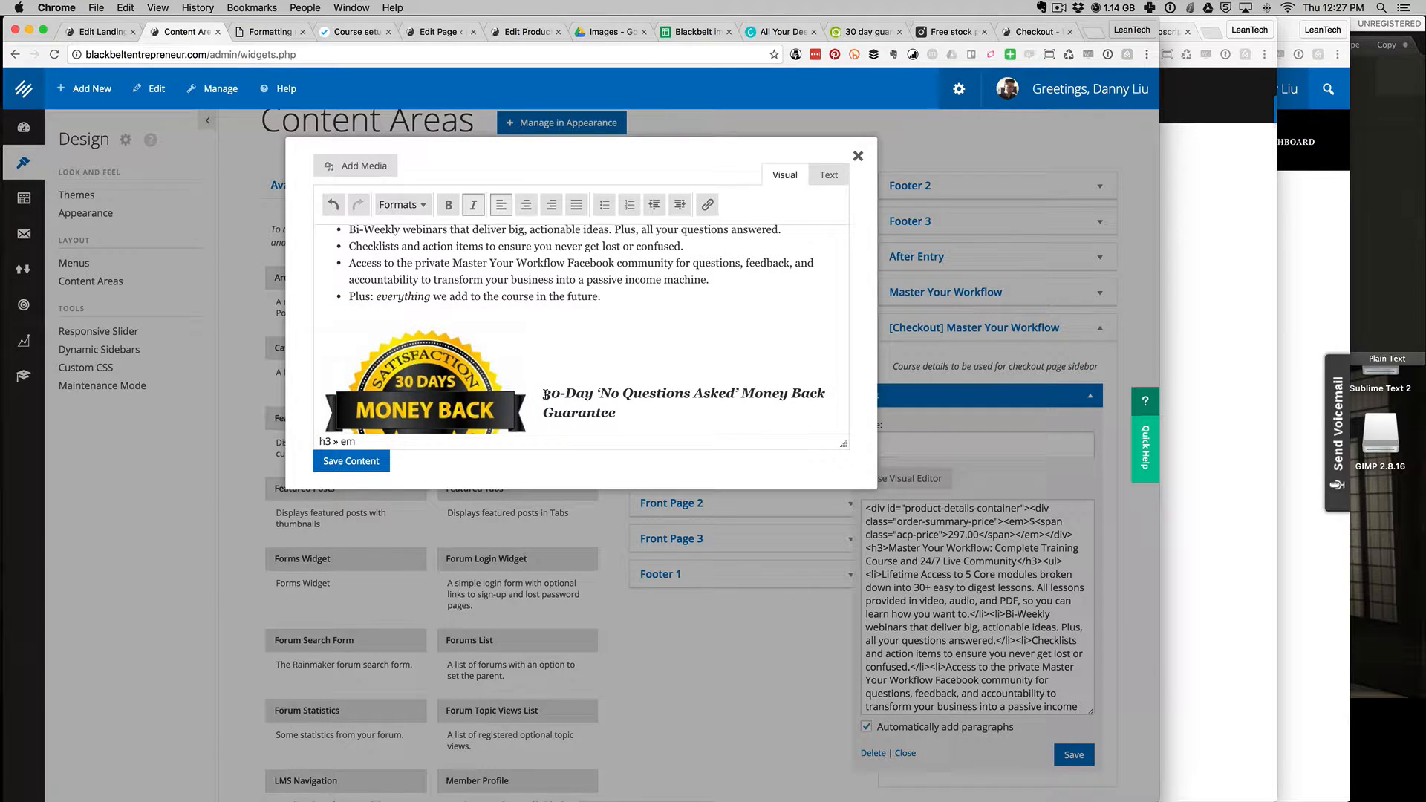
{"action": "left_click", "coordinate": [475, 357]}
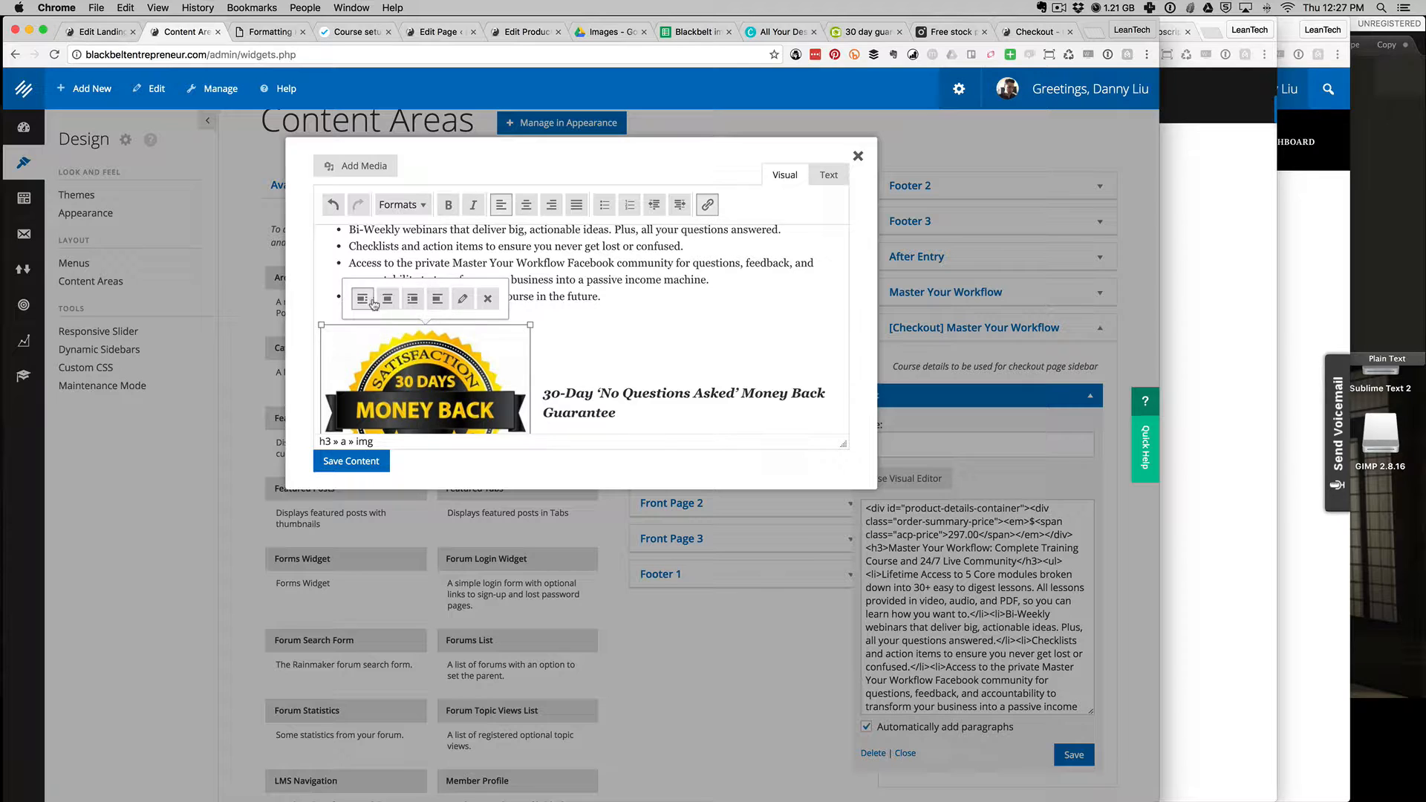
{"action": "left_click", "coordinate": [387, 302]}
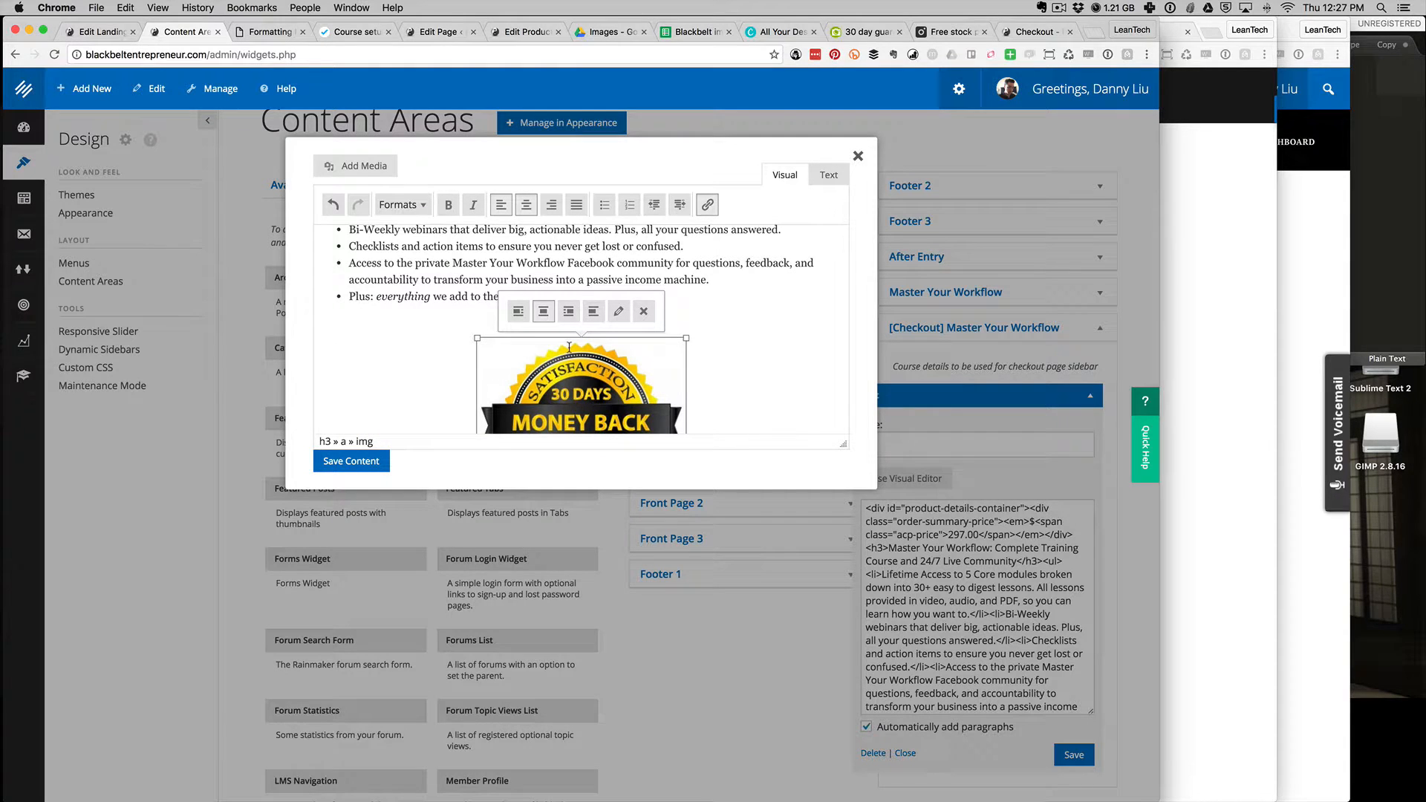
Centre the "30-Day 'No Questions Asked' Money Back Guarantee" heading below the badge and save the editor content.
{"action": "scroll", "coordinate": [569, 348], "scroll_direction": "down", "scroll_amount": 5}
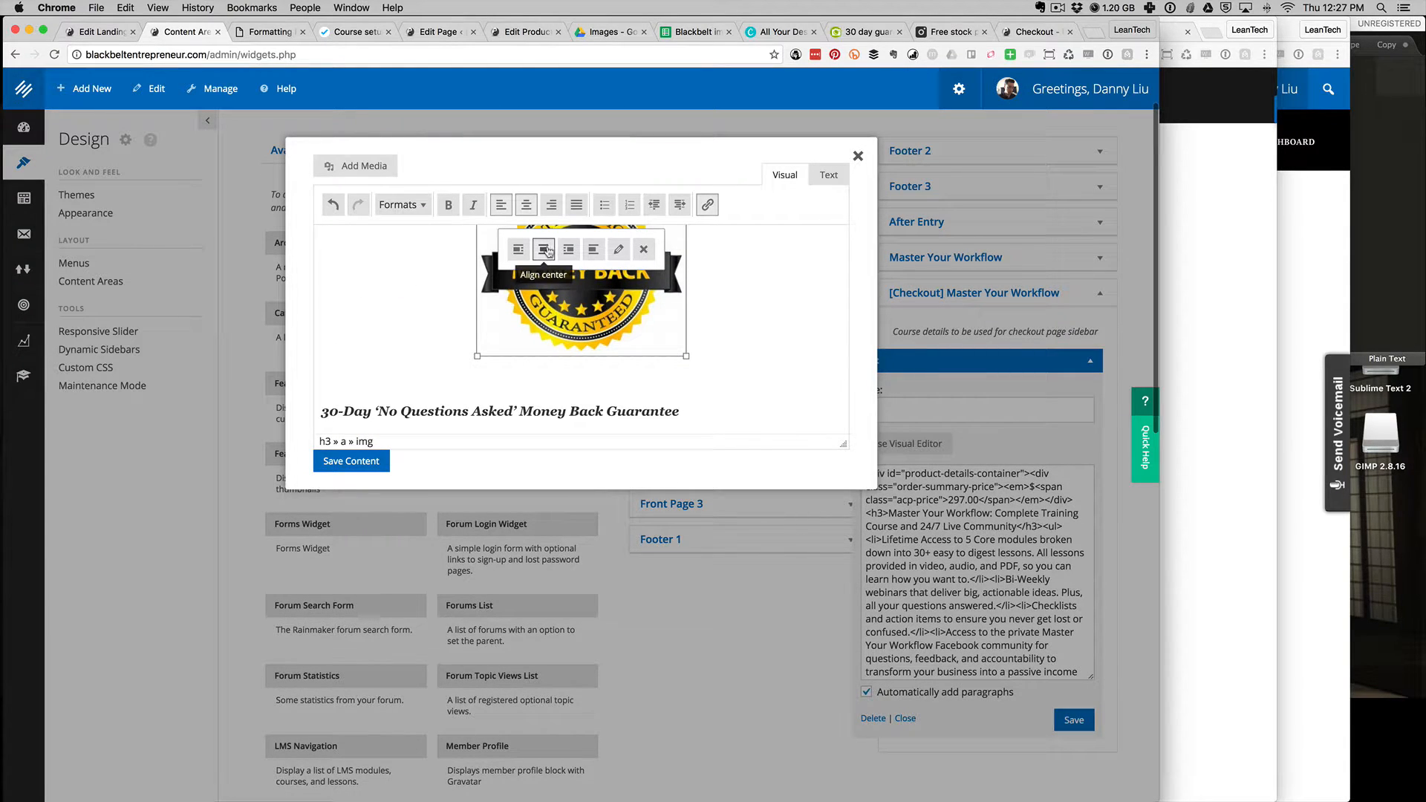
{"action": "triple_click", "coordinate": [410, 413]}
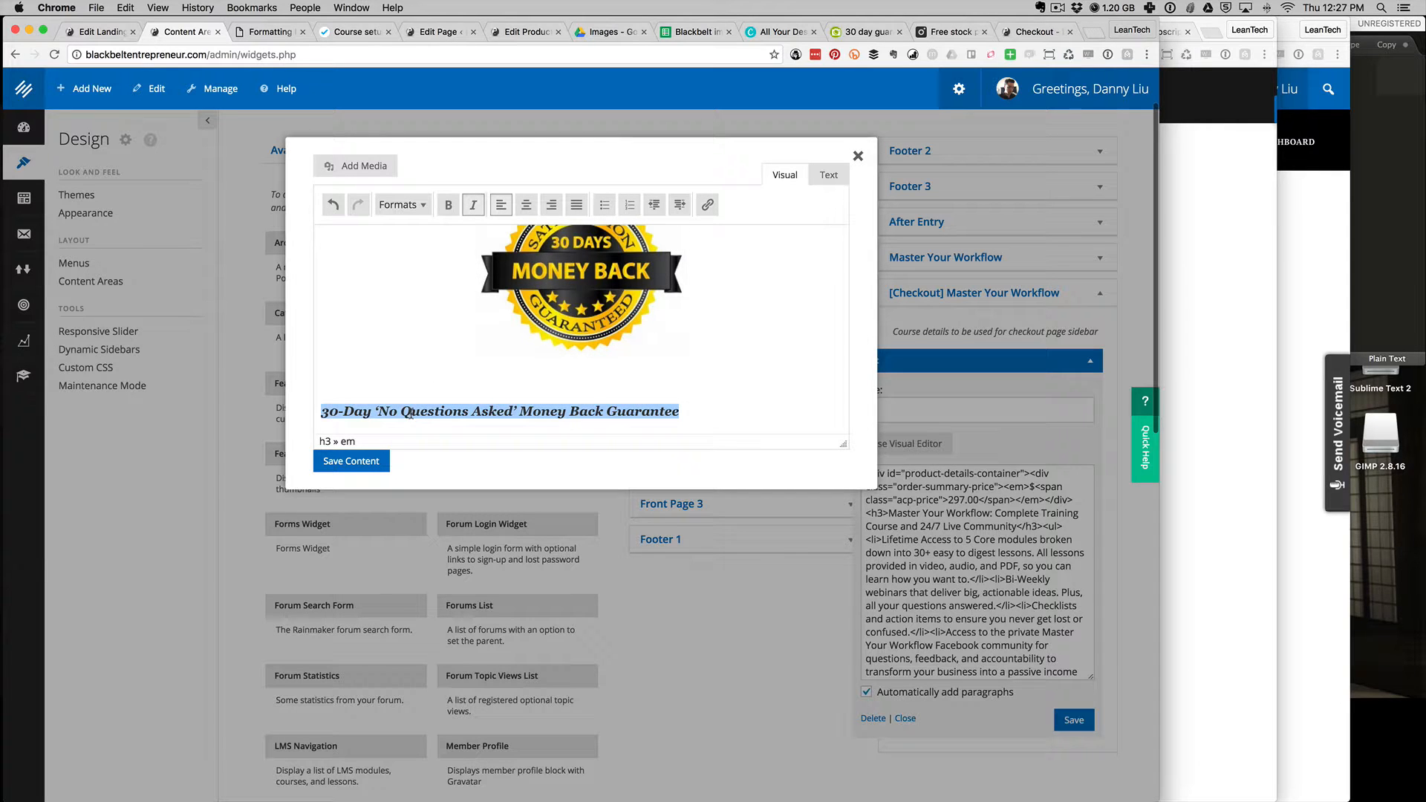
{"action": "left_click", "coordinate": [528, 206]}
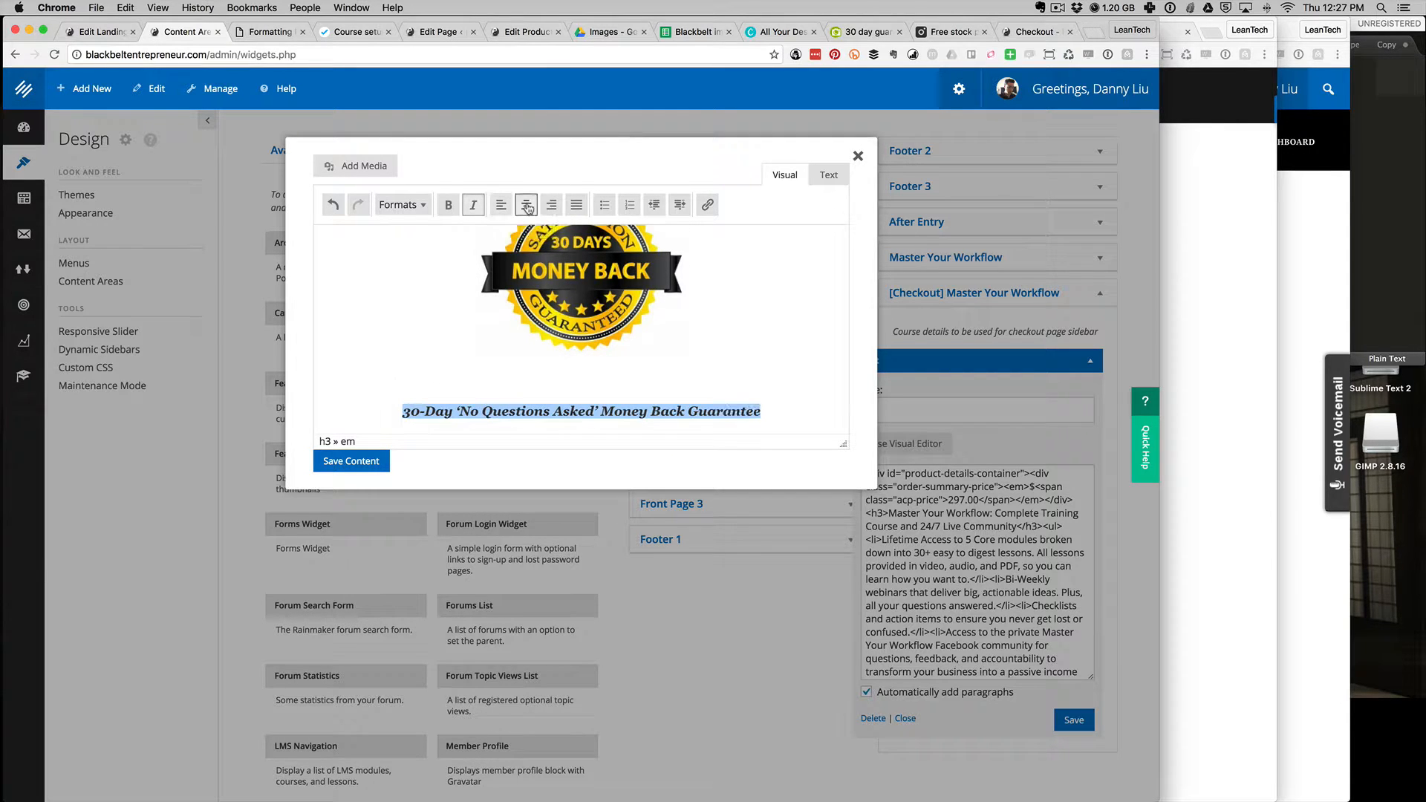
{"action": "left_click", "coordinate": [355, 465]}
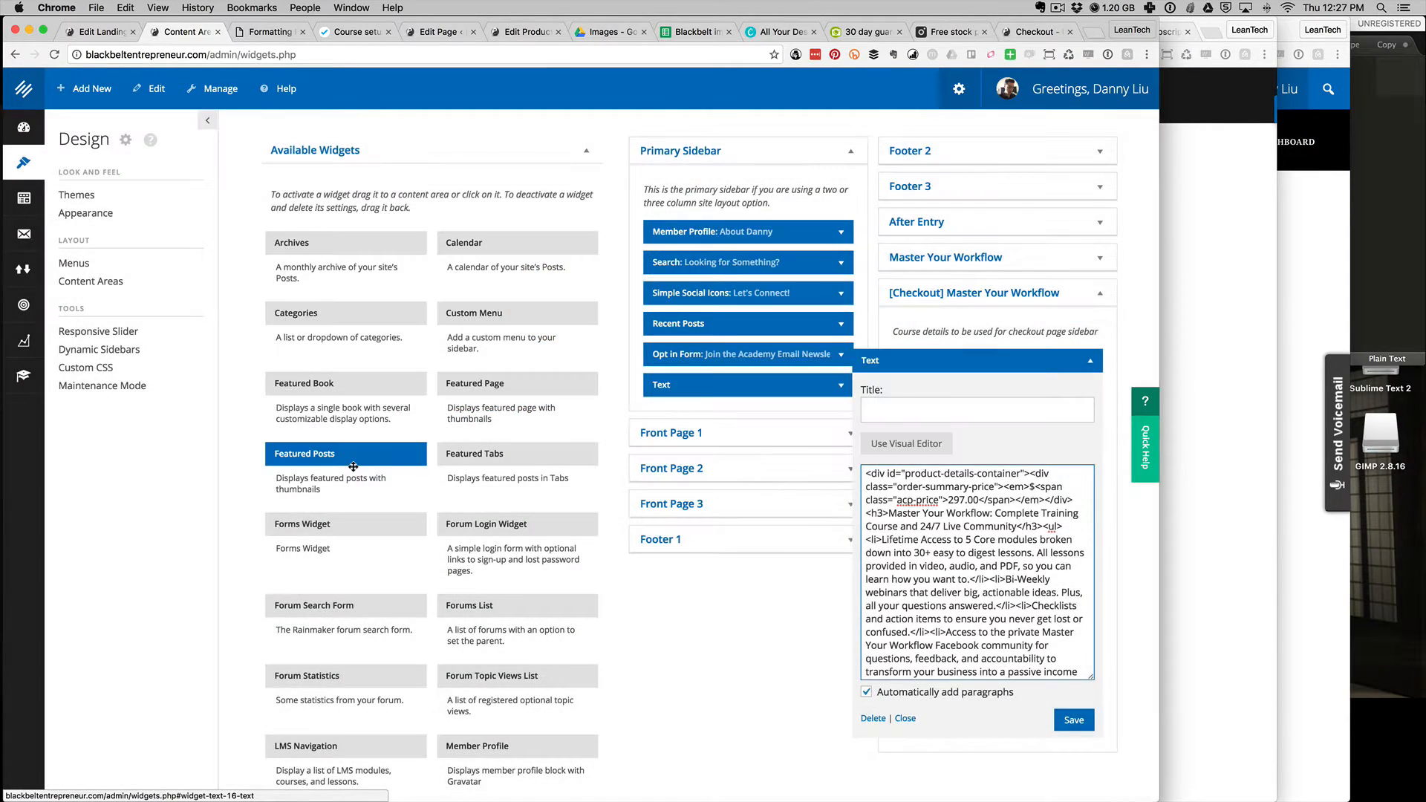
Save the Text widget and reload the checkout page to check the centring of the badge and guarantee heading.
{"action": "left_click", "coordinate": [1075, 719]}
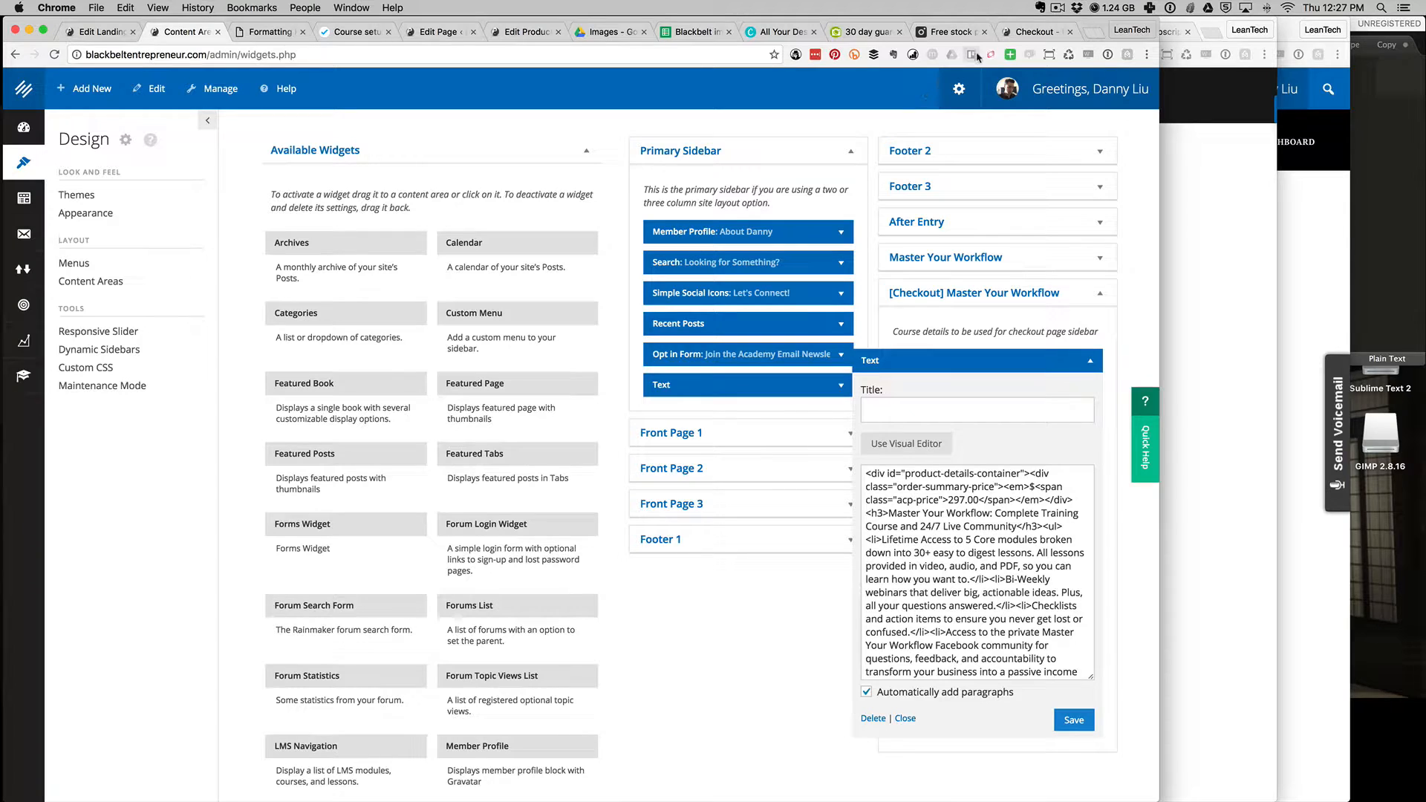
{"action": "left_click", "coordinate": [1029, 31]}
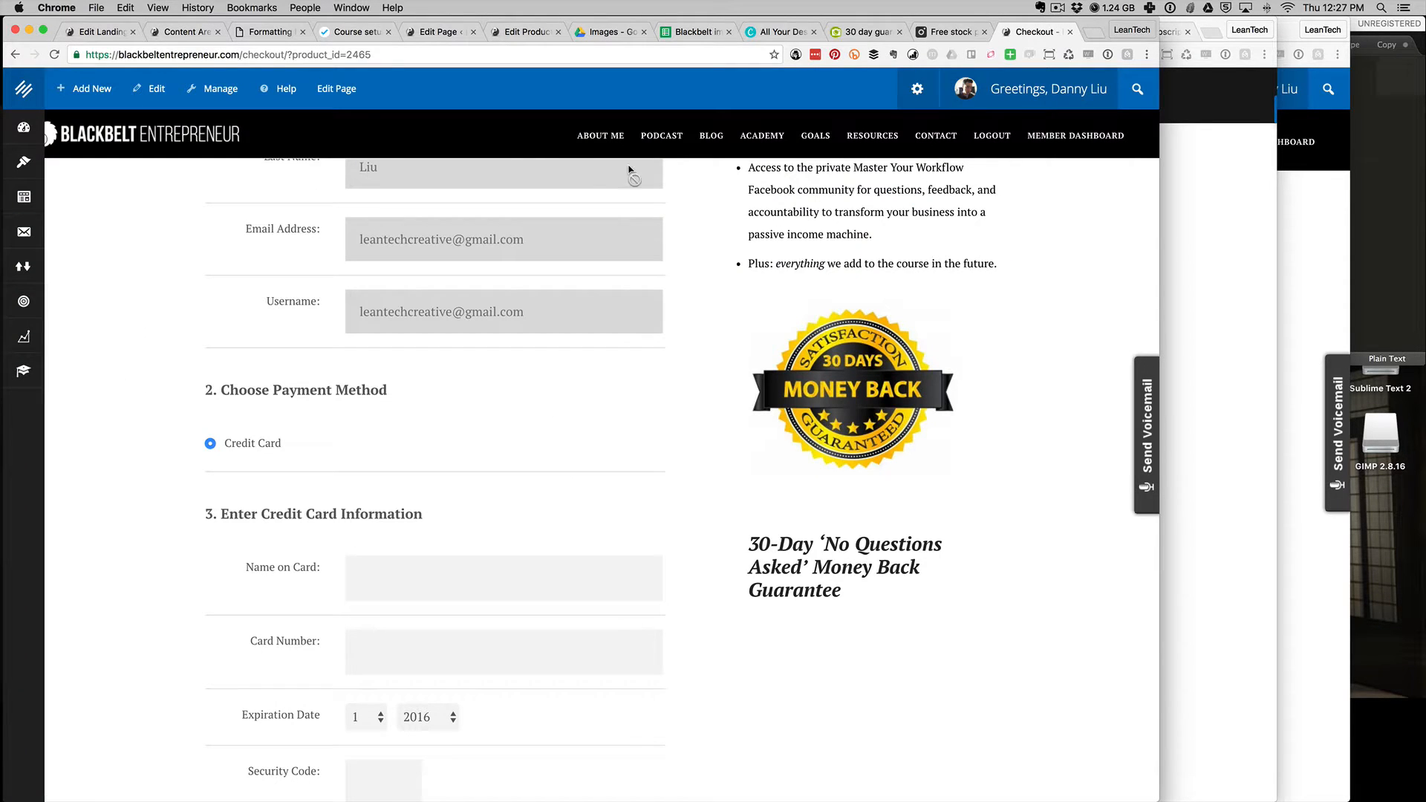
{"action": "left_click", "coordinate": [55, 54]}
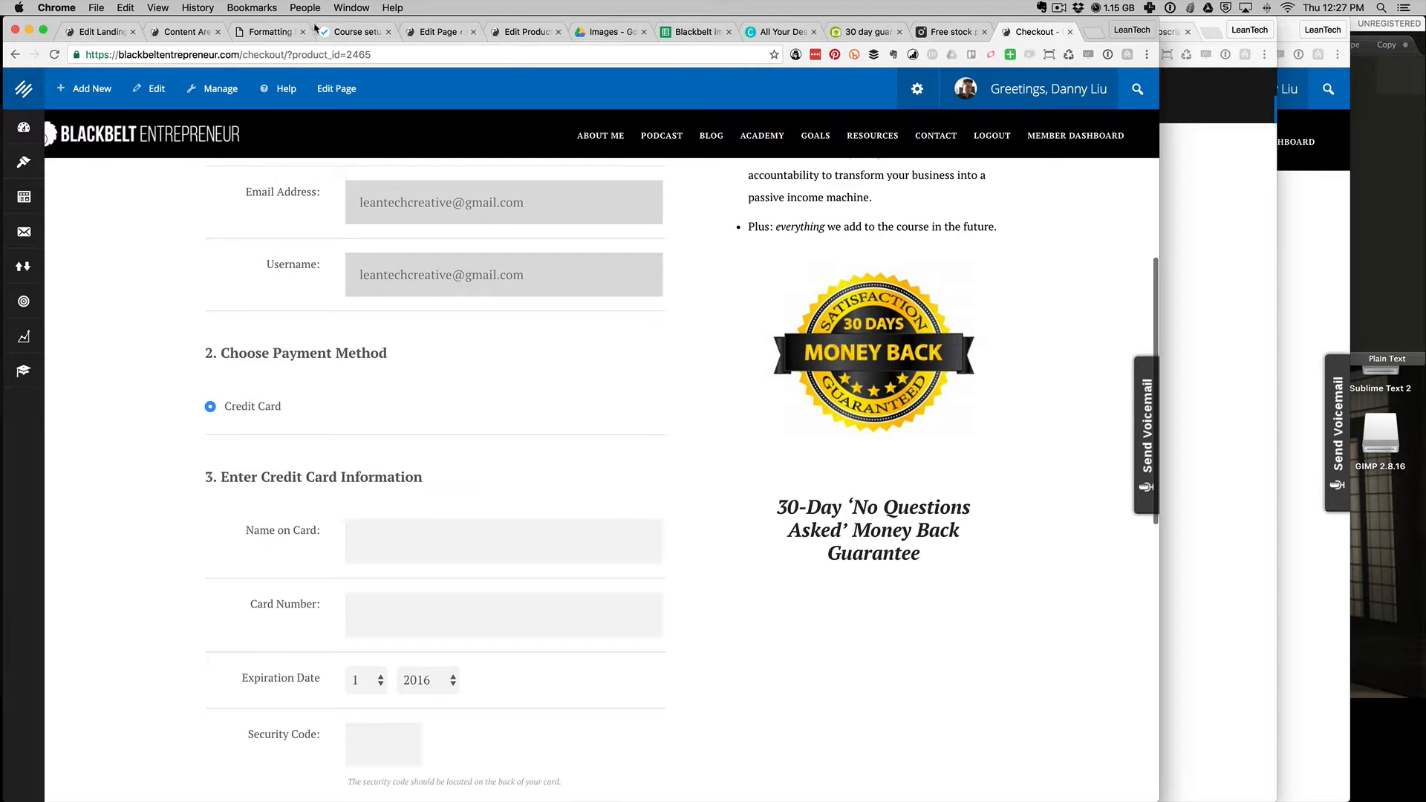
In the Text widget's visual editor, delete the empty line between the badge and the guarantee heading and save the content.
{"action": "left_click", "coordinate": [184, 31]}
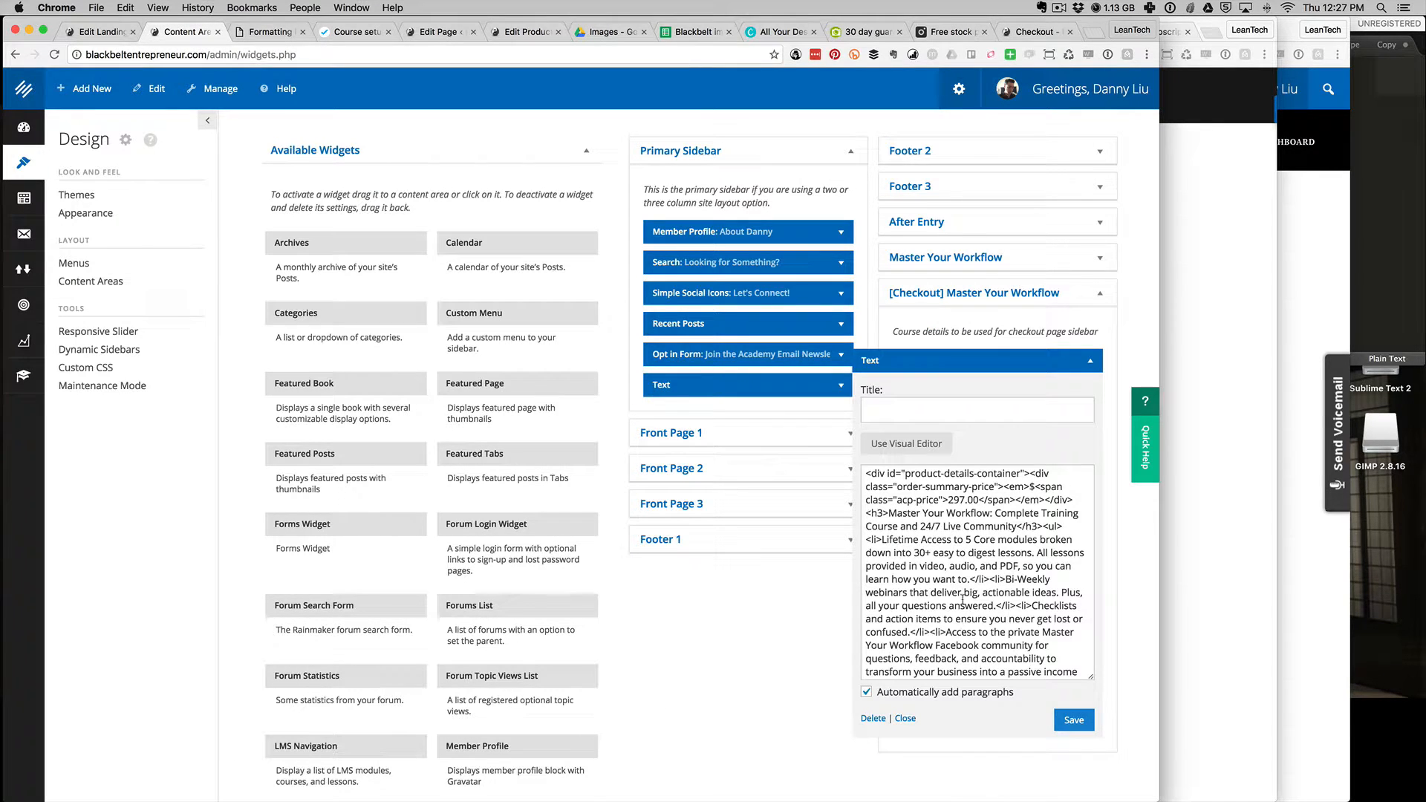
{"action": "left_click", "coordinate": [900, 449]}
{"action": "left_click", "coordinate": [607, 378]}
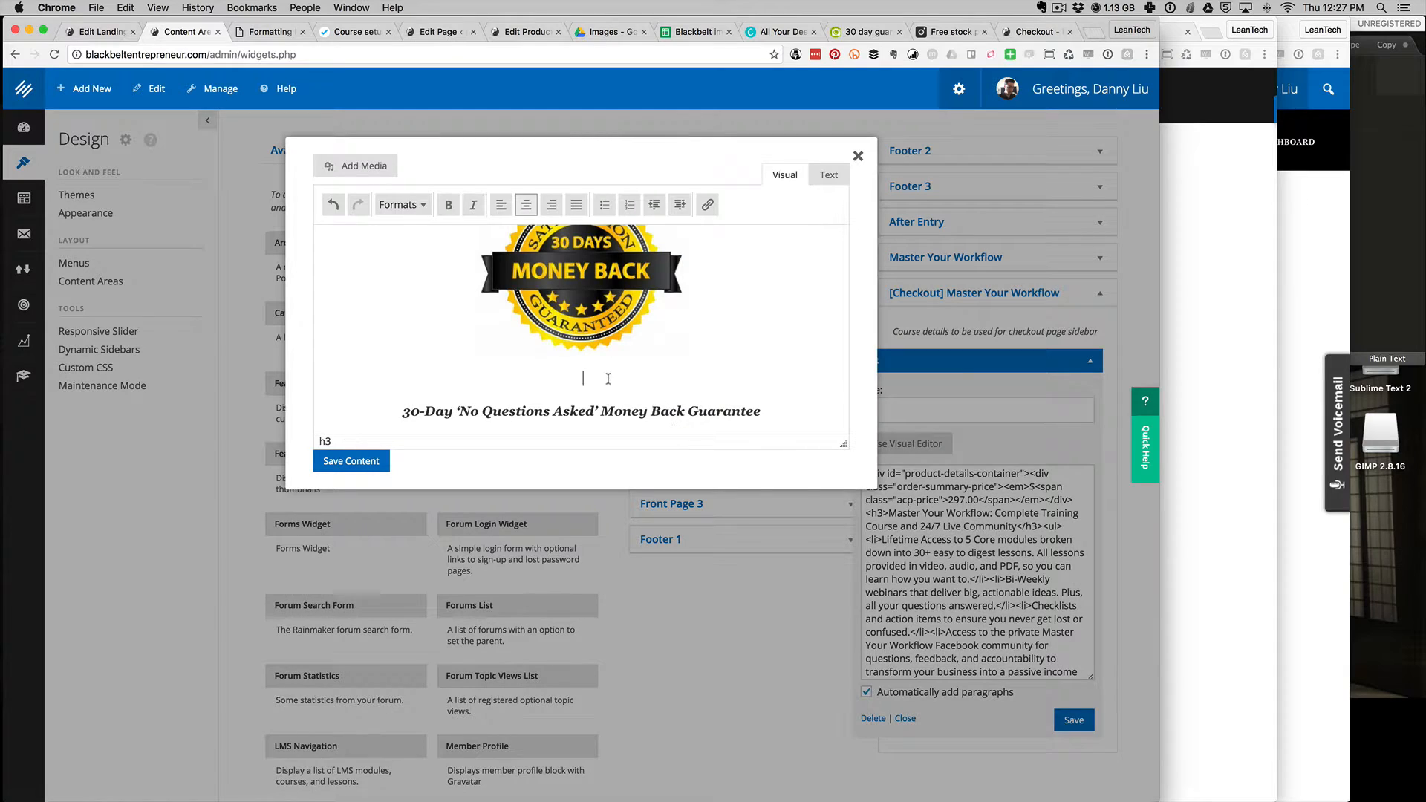
{"action": "scroll", "coordinate": [608, 379], "scroll_direction": "up", "scroll_amount": 1}
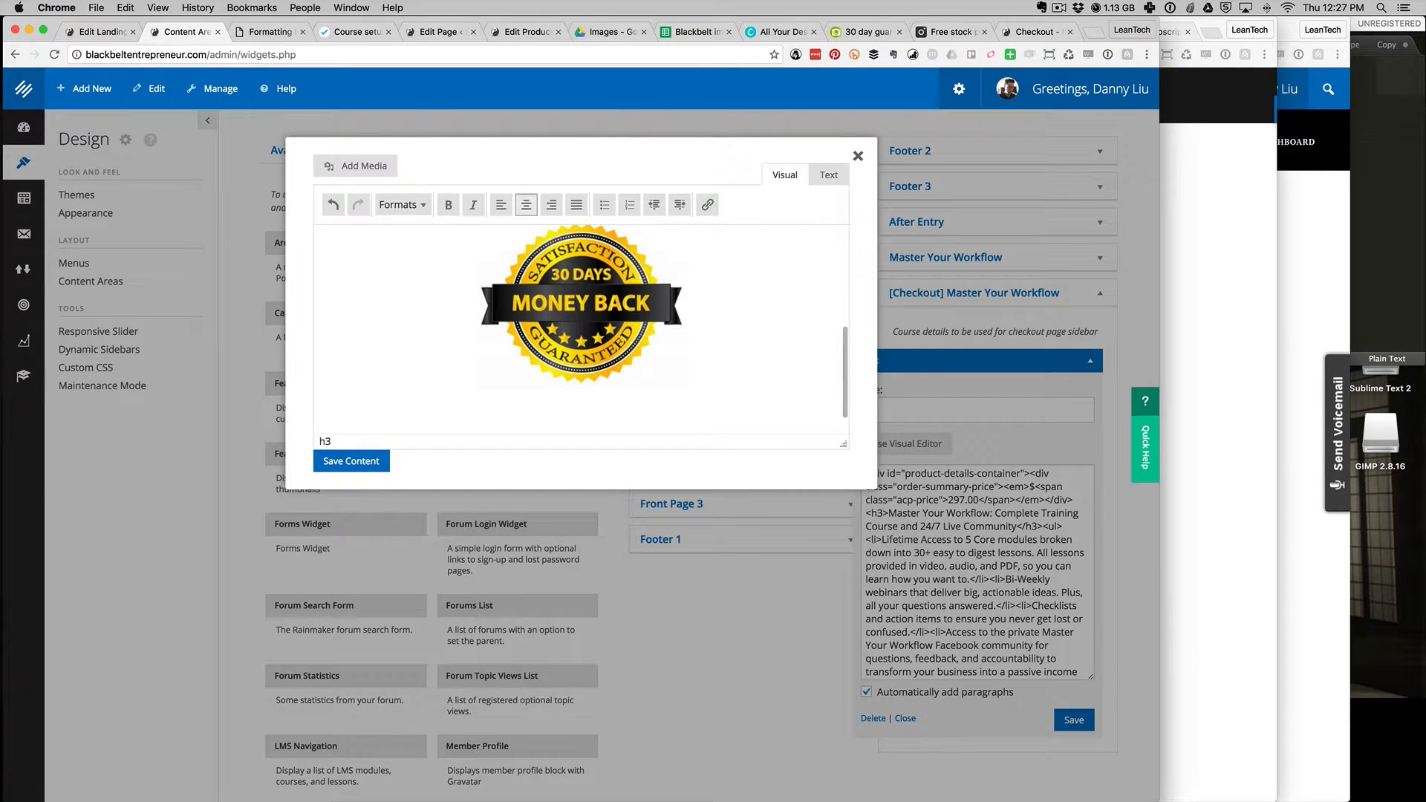
{"action": "scroll", "coordinate": [608, 379], "scroll_direction": "down", "scroll_amount": 3}
{"action": "key", "text": "BackSpace"}
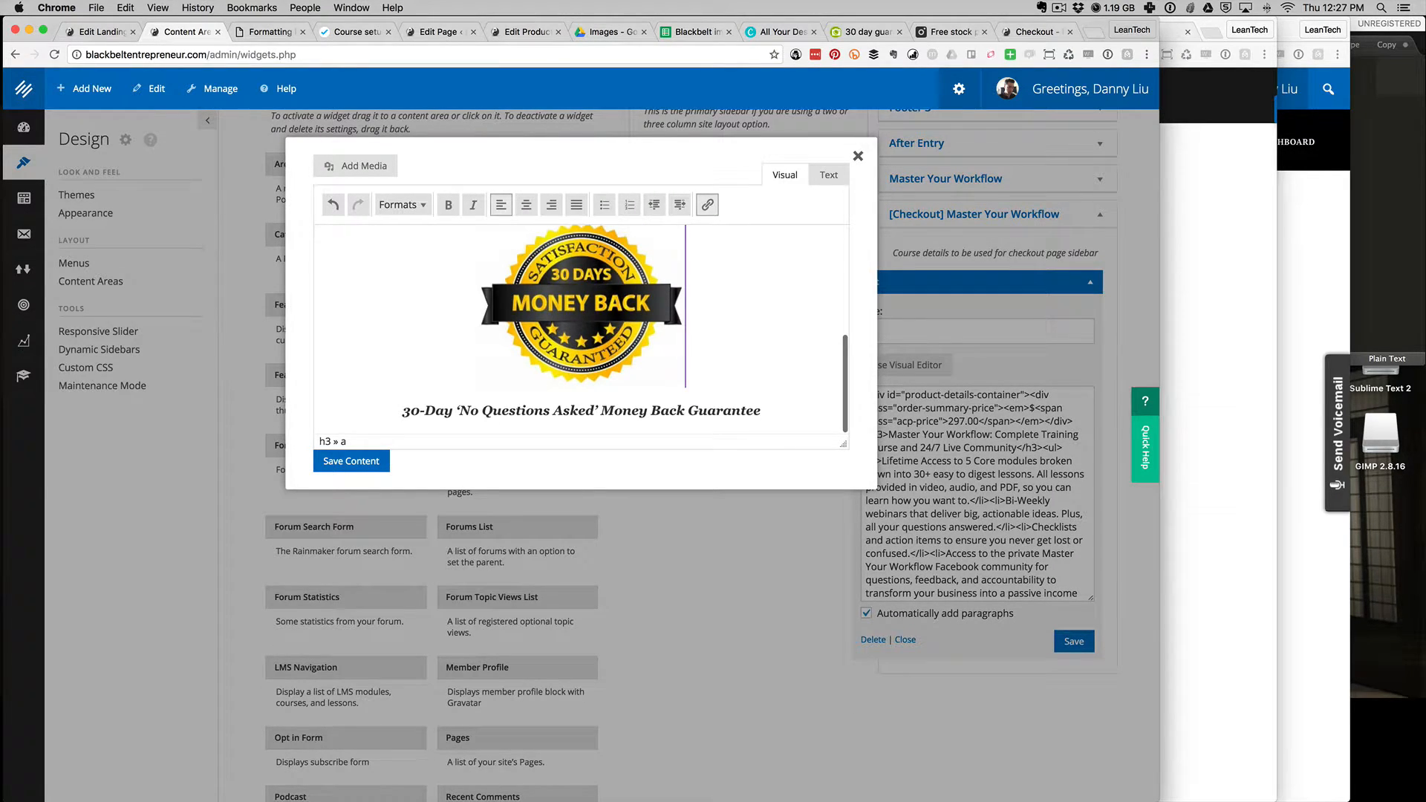
{"action": "left_click", "coordinate": [374, 463]}
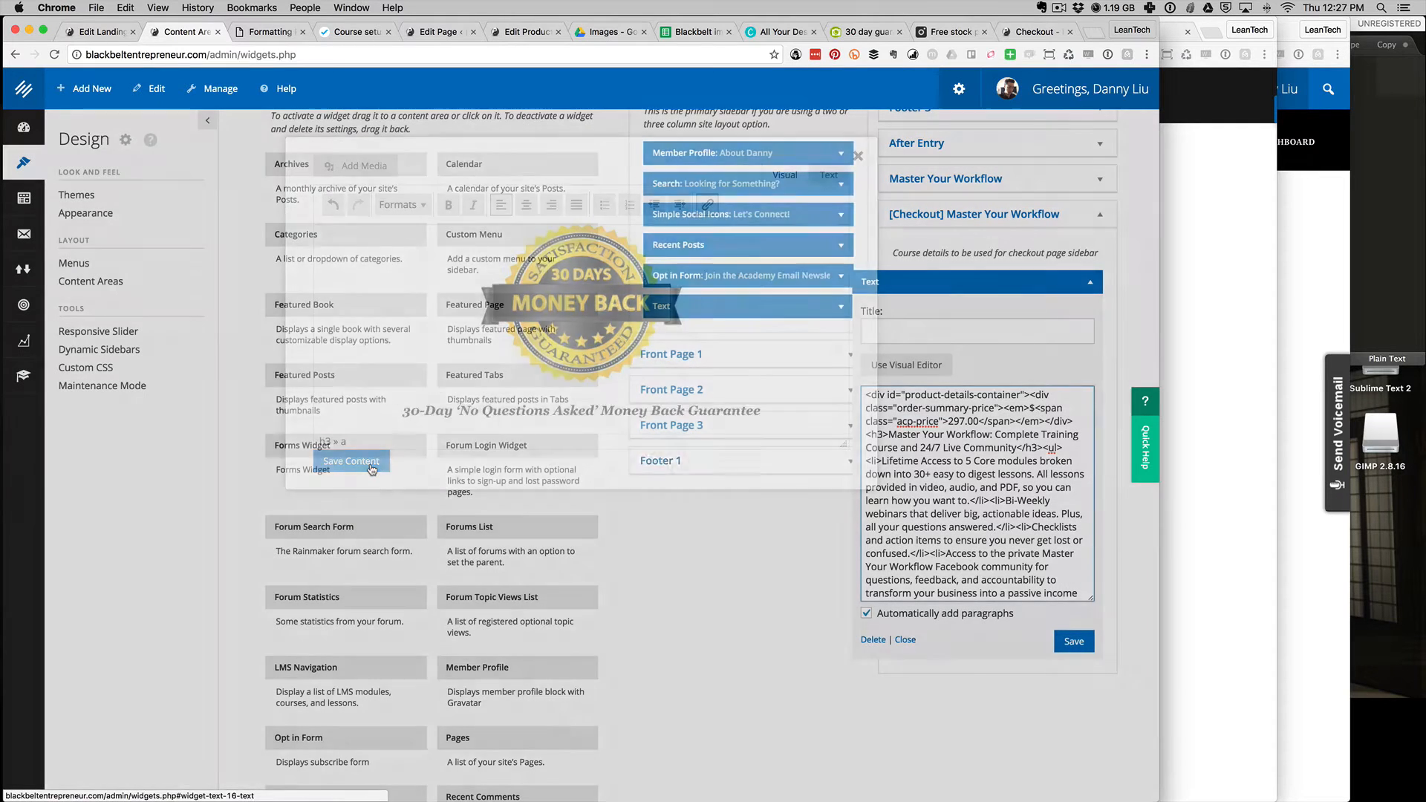
Save the Text widget and reload the checkout page to check the spacing between the badge and heading.
{"action": "left_click", "coordinate": [1074, 647]}
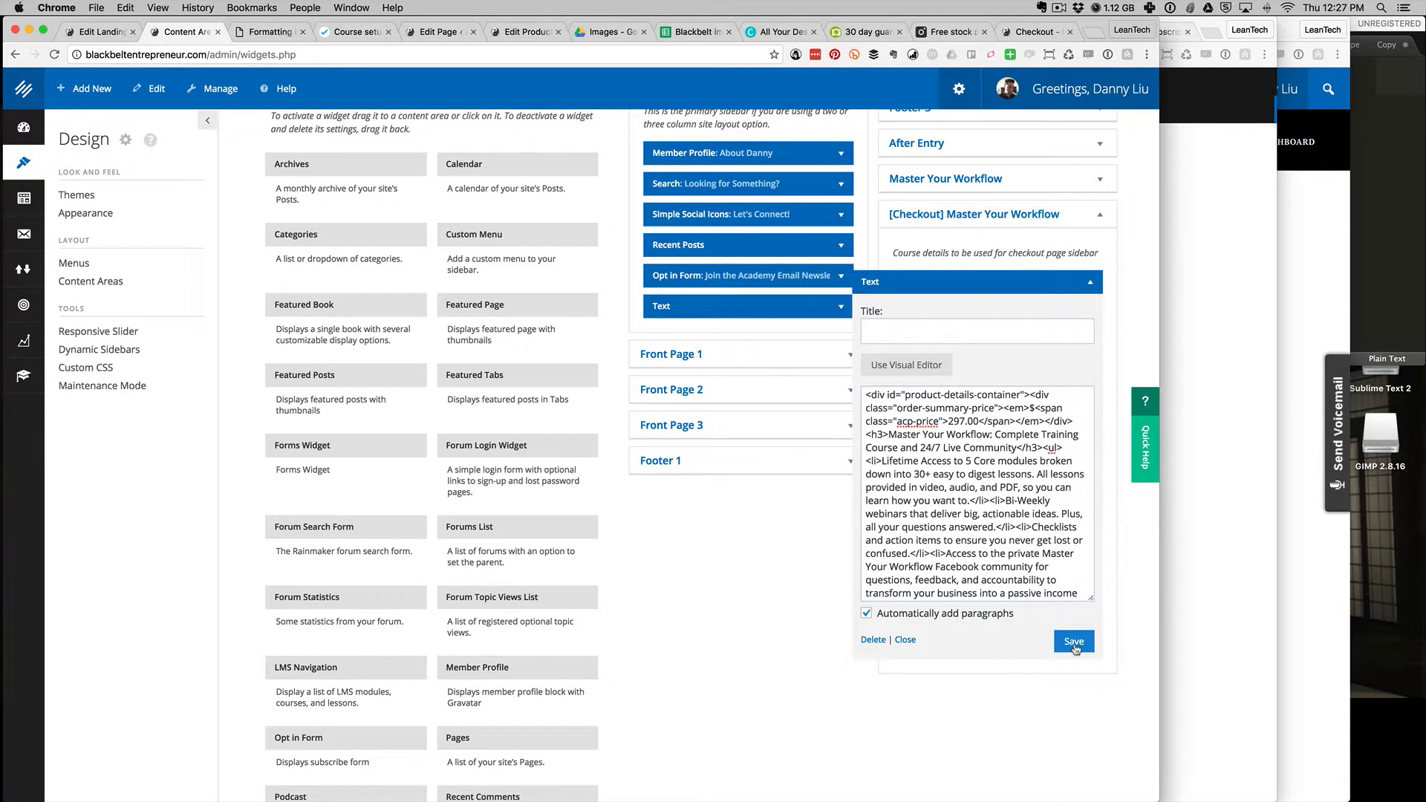
{"action": "left_click", "coordinate": [1023, 35]}
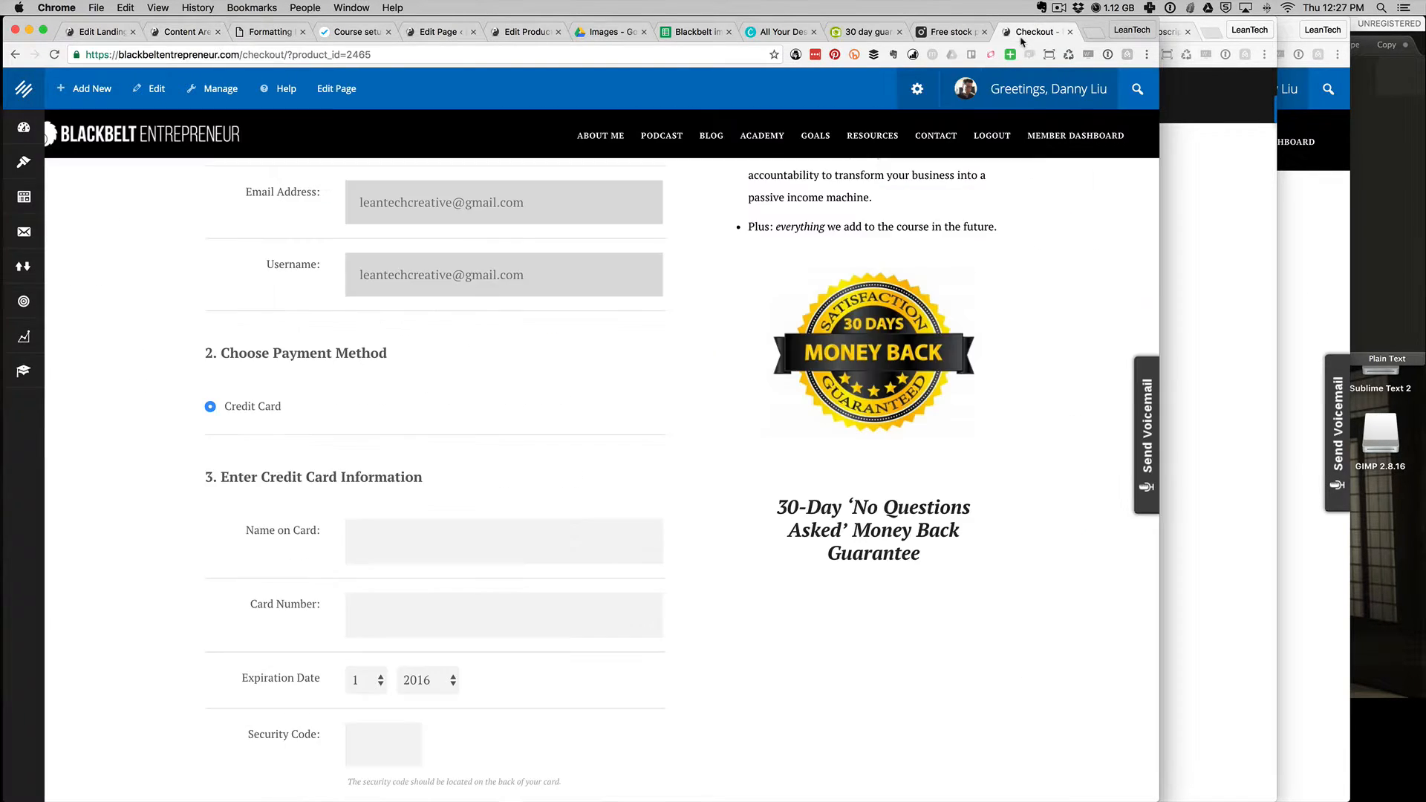
{"action": "left_click", "coordinate": [57, 56]}
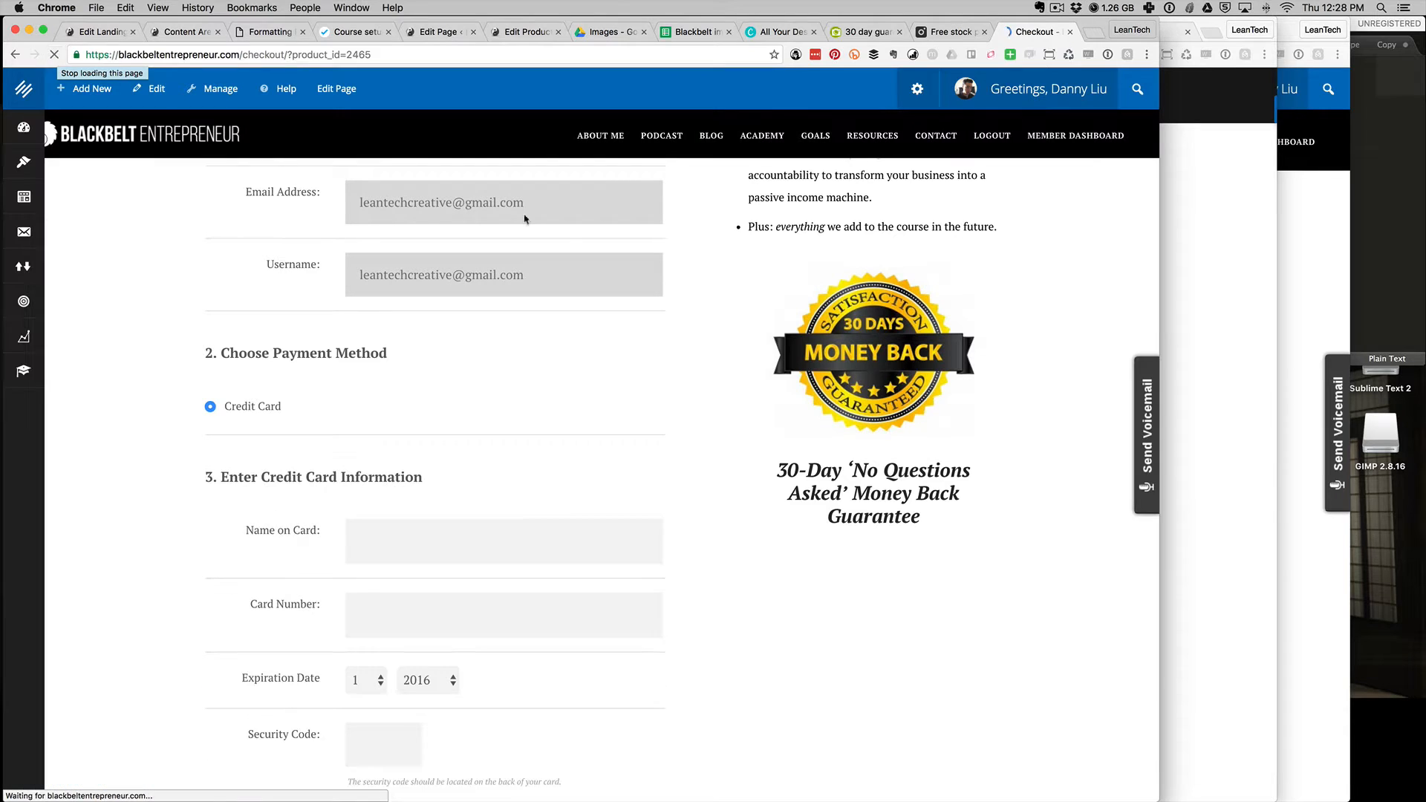
Review the checkout page's sidebar from the price and course bullet list down to the badge and guarantee heading.
{"action": "scroll", "coordinate": [684, 318], "scroll_direction": "up", "scroll_amount": 6}
{"action": "scroll", "coordinate": [687, 321], "scroll_direction": "up", "scroll_amount": 1}
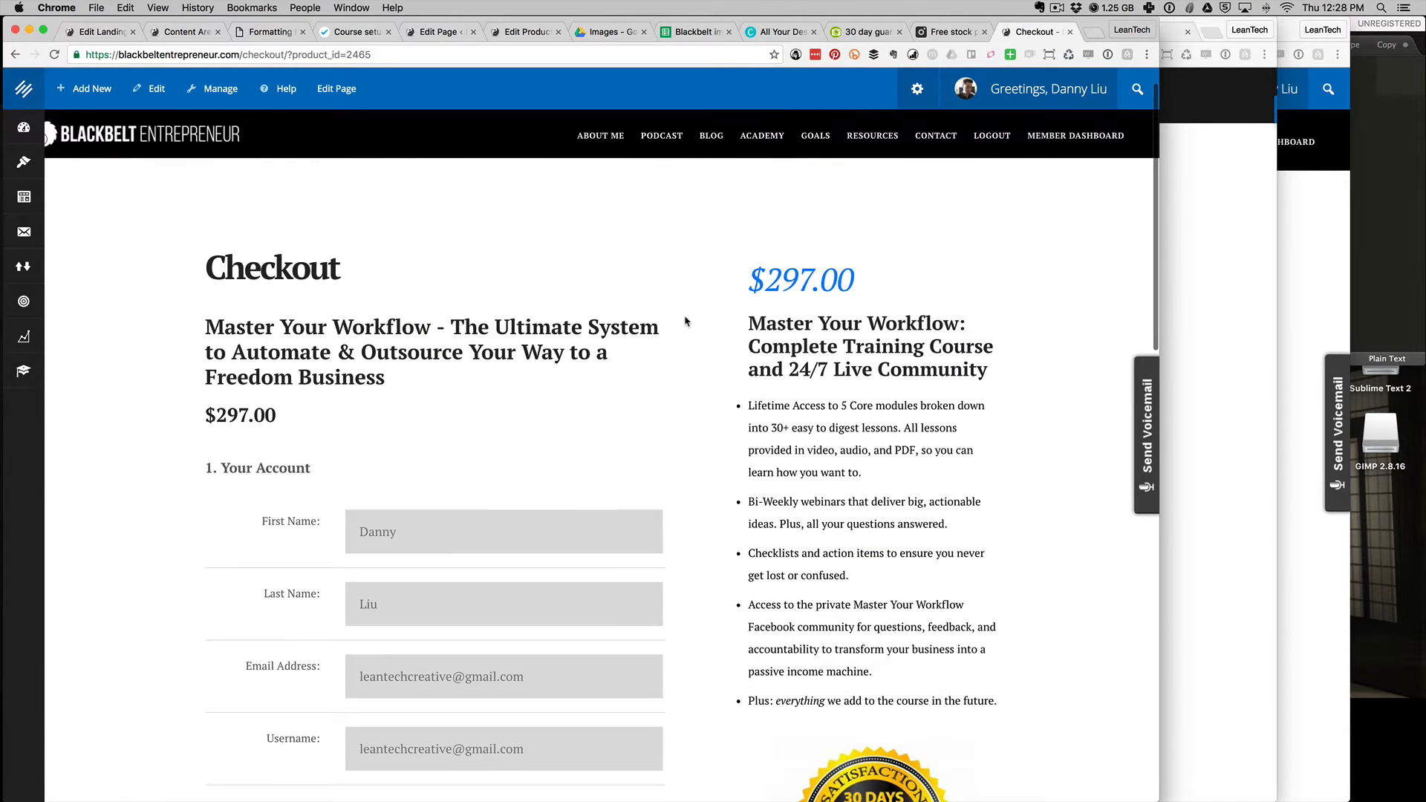
{"action": "scroll", "coordinate": [686, 321], "scroll_direction": "down", "scroll_amount": 3}
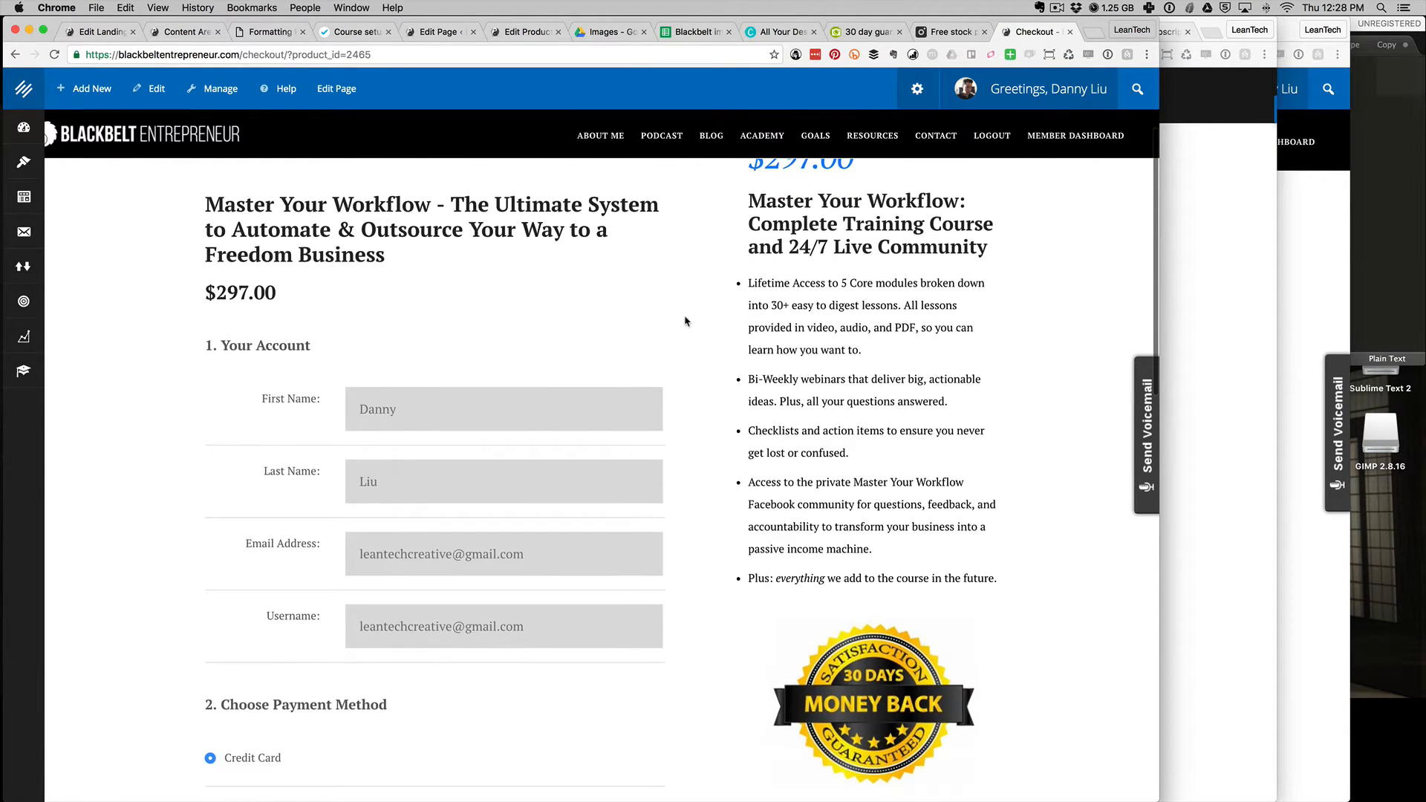
{"action": "scroll", "coordinate": [682, 319], "scroll_direction": "up", "scroll_amount": 2}
{"action": "scroll", "coordinate": [709, 409], "scroll_direction": "down", "scroll_amount": 4}
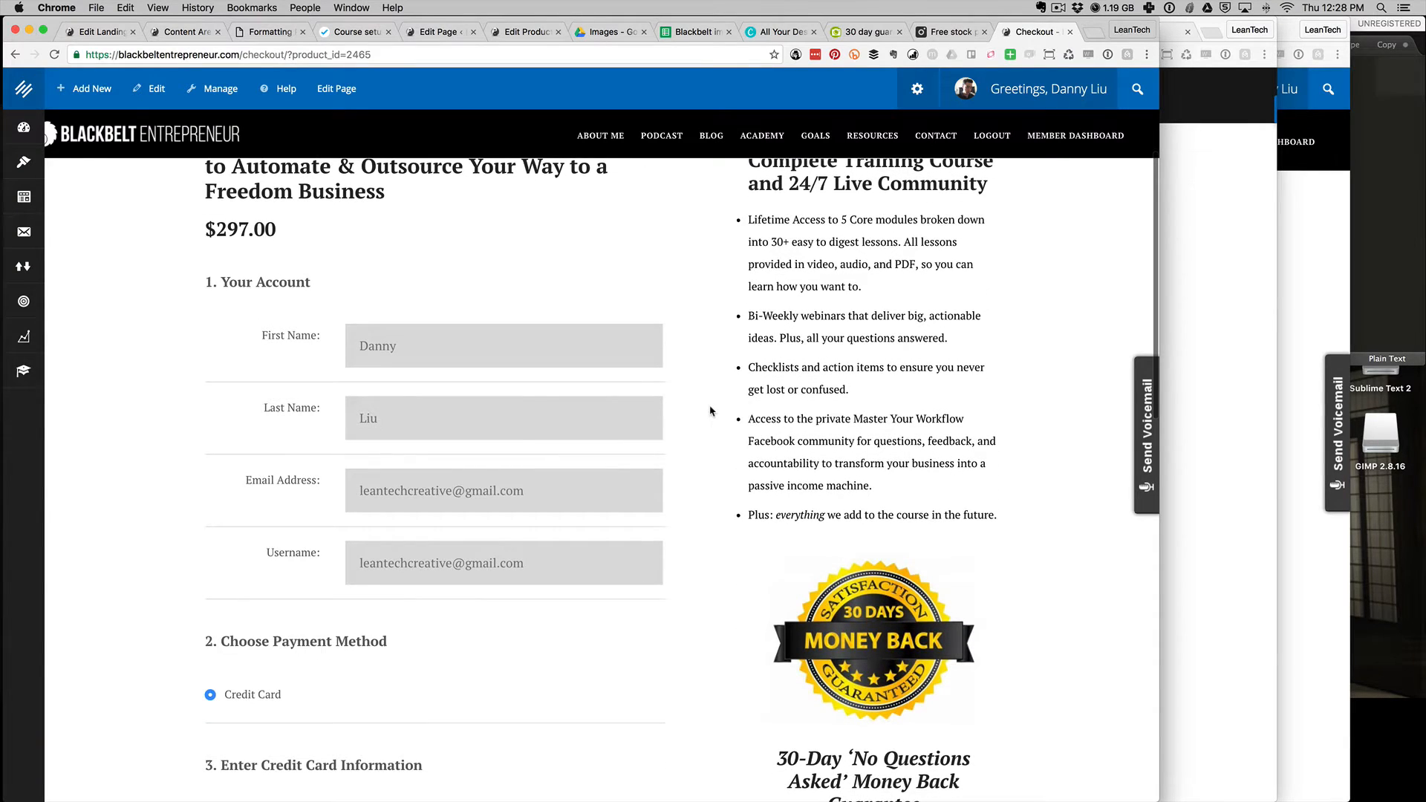
{"action": "scroll", "coordinate": [710, 411], "scroll_direction": "down", "scroll_amount": 6}
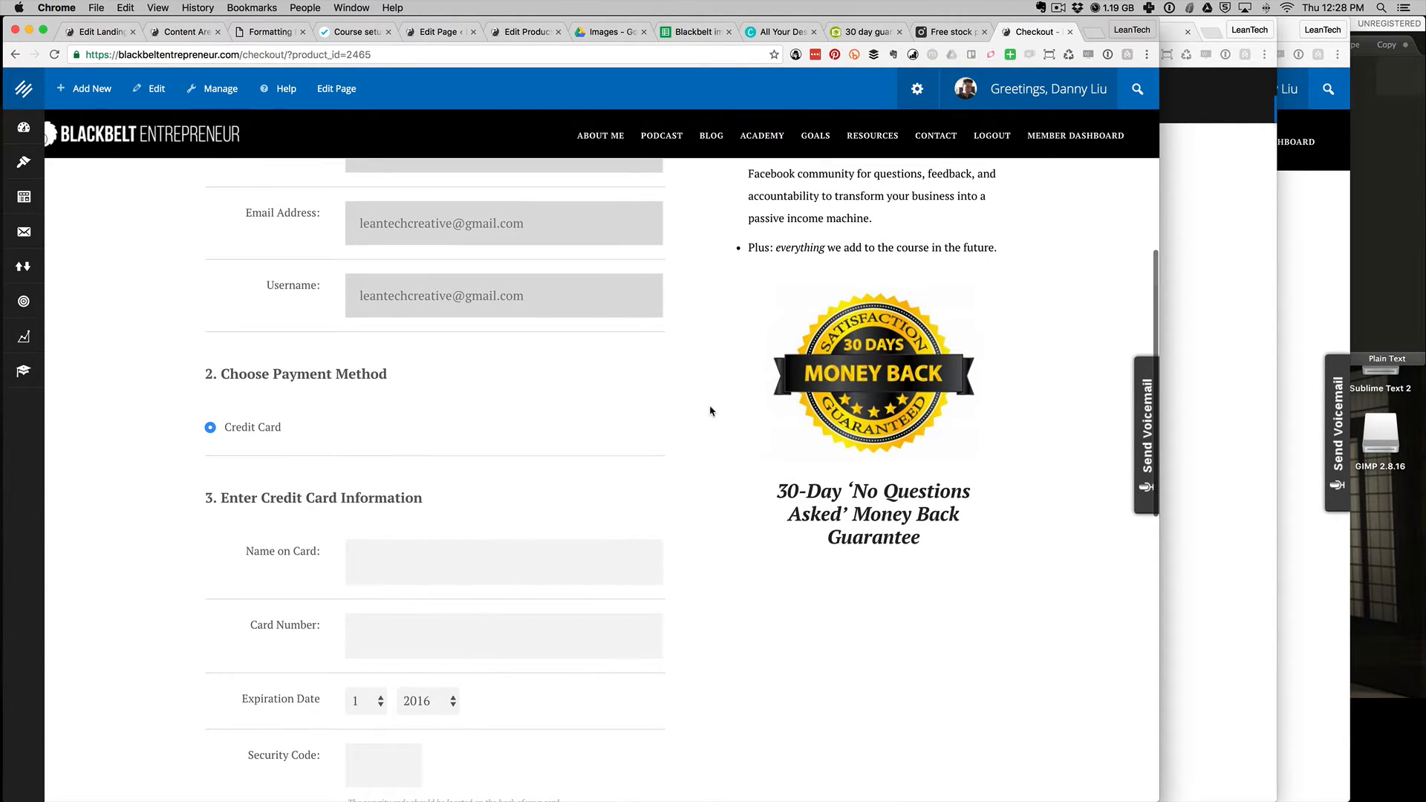
{"action": "scroll", "coordinate": [766, 351], "scroll_direction": "down", "scroll_amount": 1}
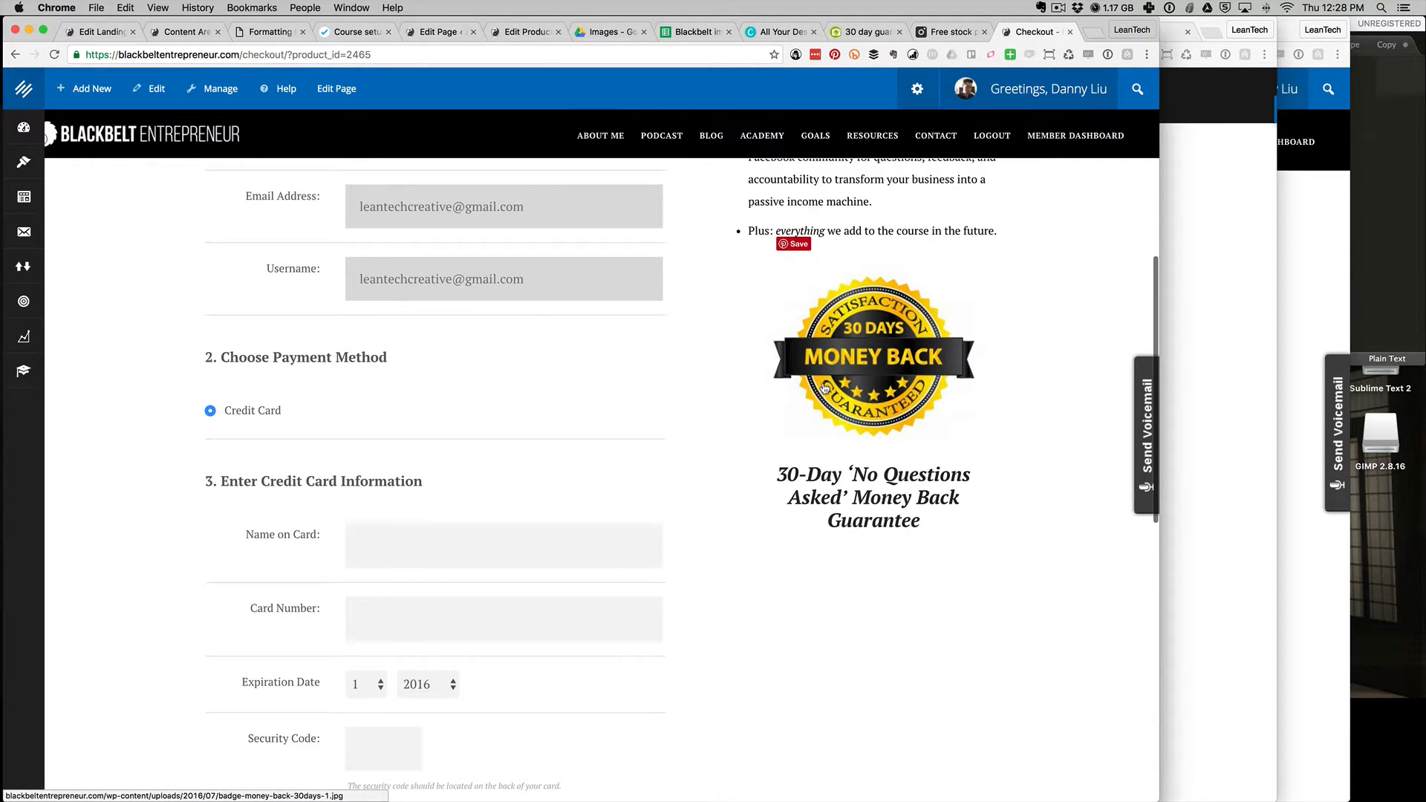
{"action": "scroll", "coordinate": [824, 388], "scroll_direction": "up", "scroll_amount": 10}
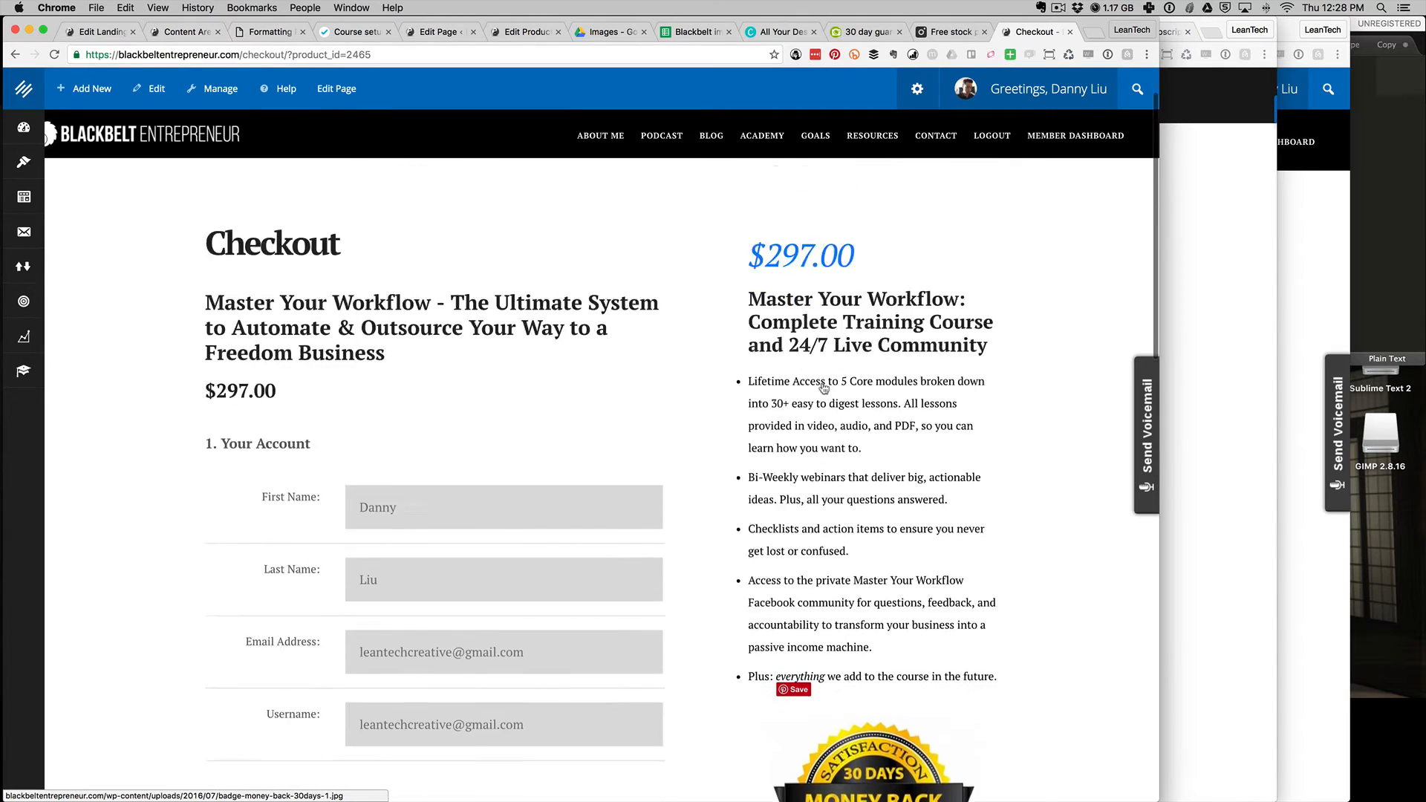
{"action": "scroll", "coordinate": [824, 388], "scroll_direction": "down", "scroll_amount": 4}
{"action": "scroll", "coordinate": [824, 387], "scroll_direction": "down", "scroll_amount": 3}
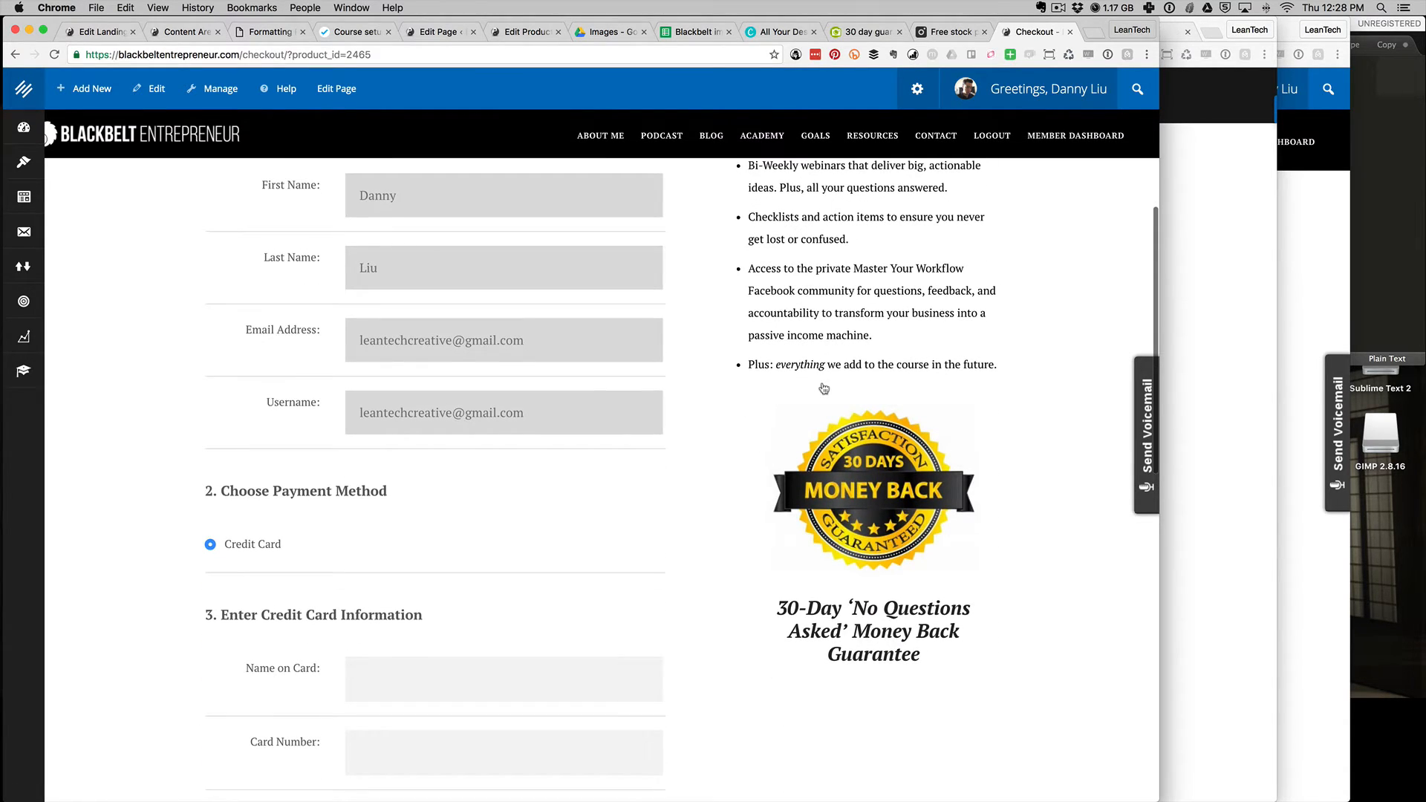
{"action": "scroll", "coordinate": [824, 388], "scroll_direction": "up", "scroll_amount": 3}
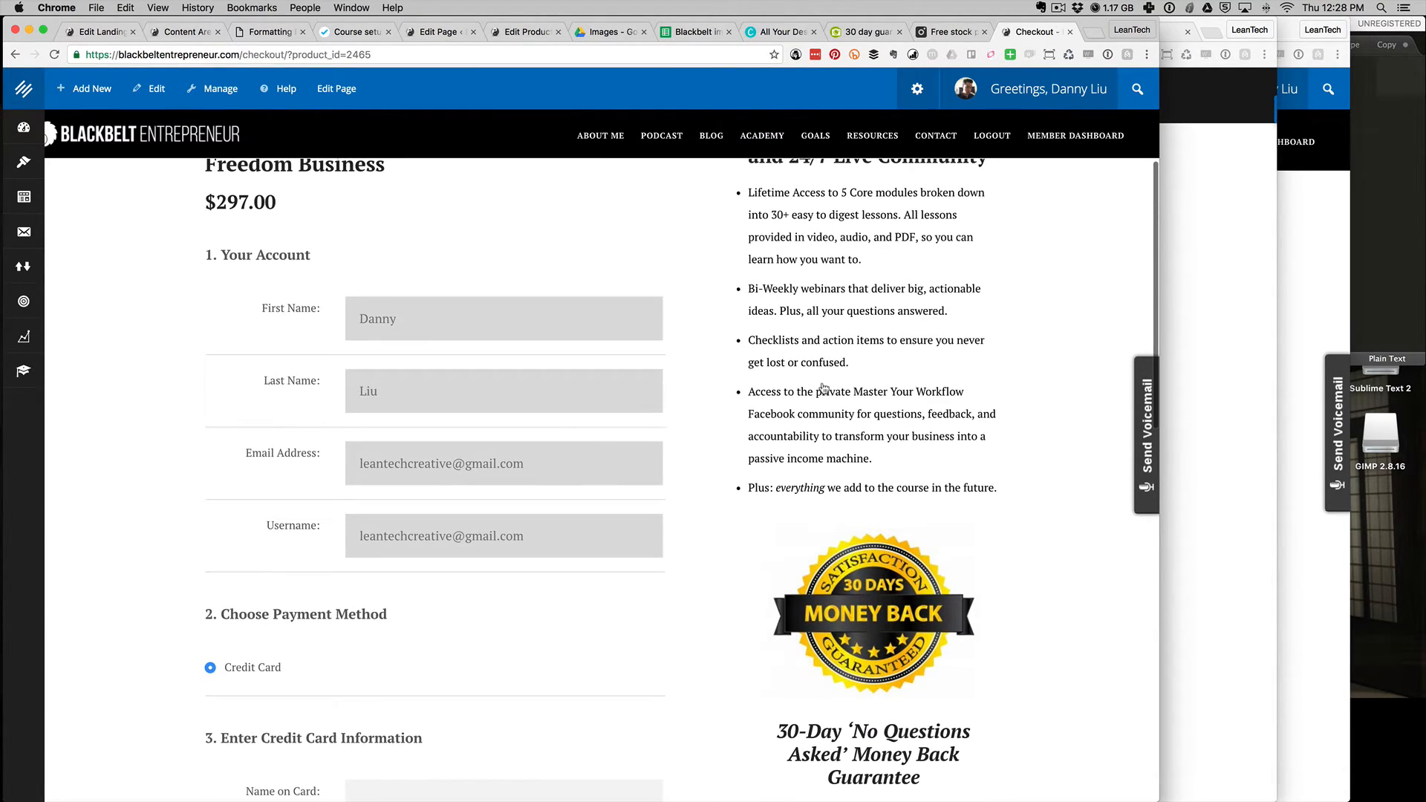